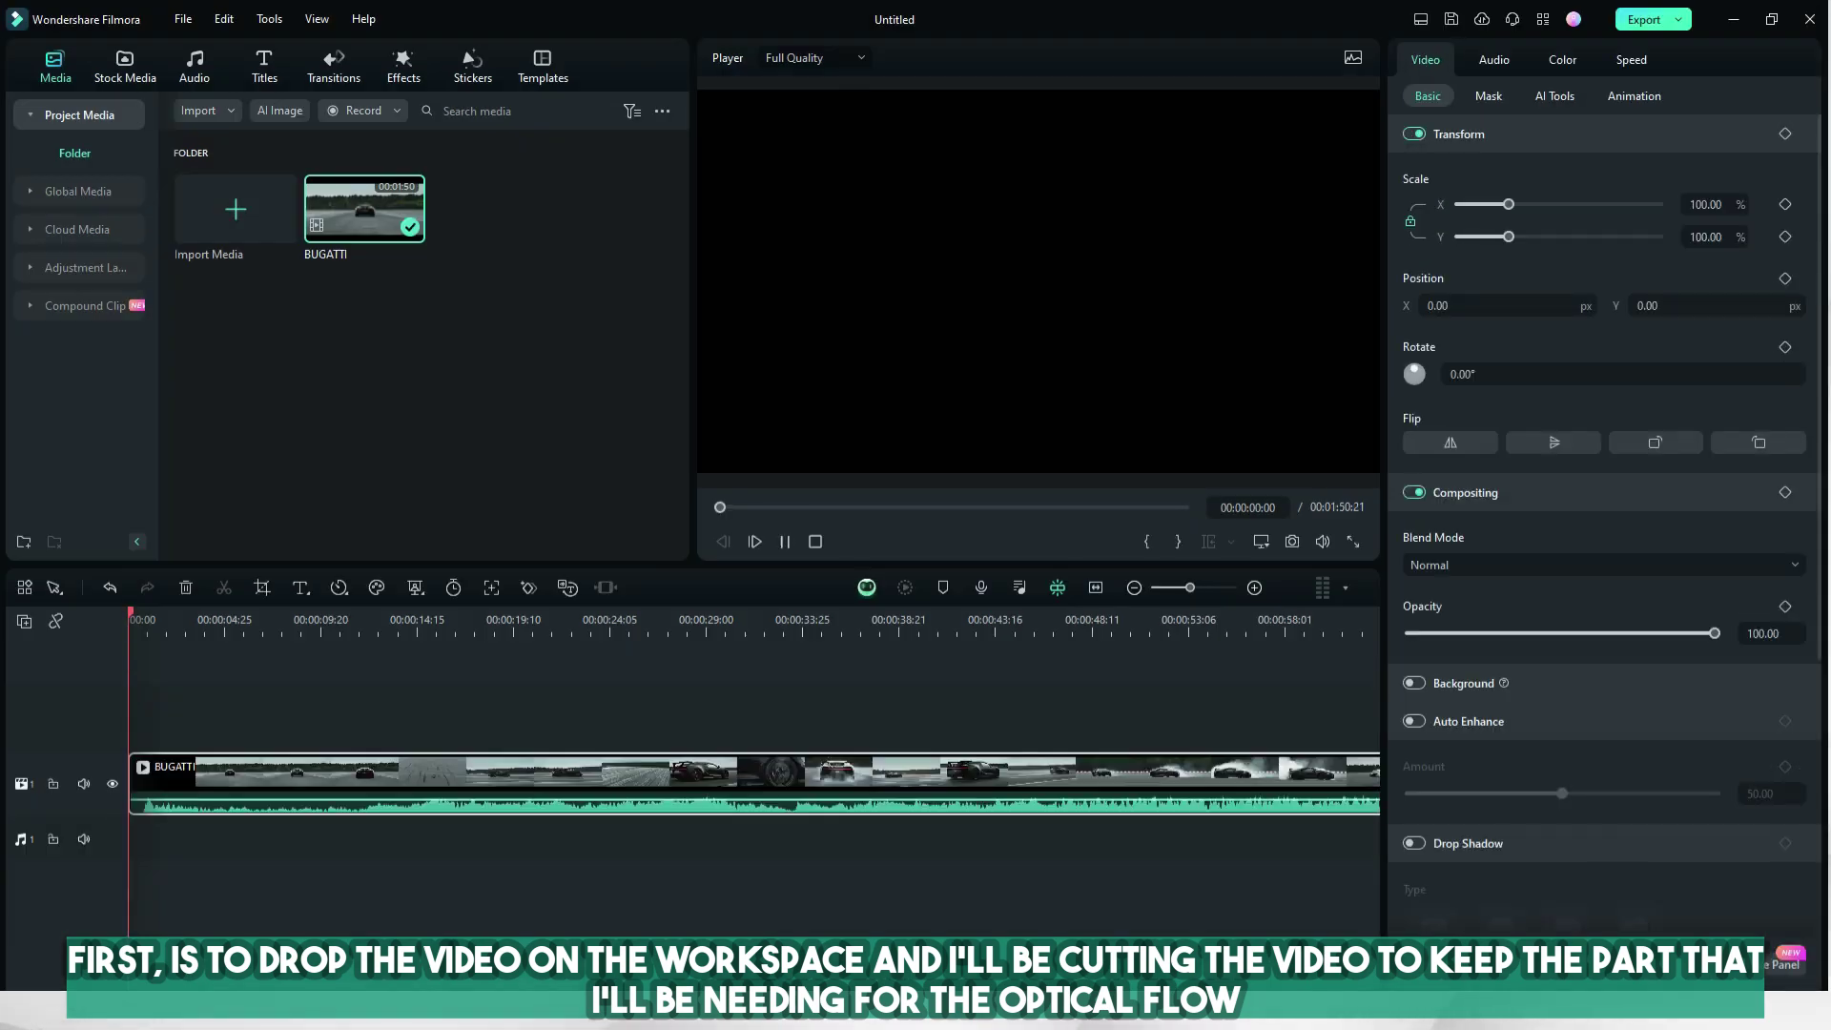
Trim the BUGATTI clip to the drift, removing the opening and everything after 00:00:15:26.
{"action": "left_click_drag", "start_coordinate": [139, 686], "coordinate": [1044, 688]}
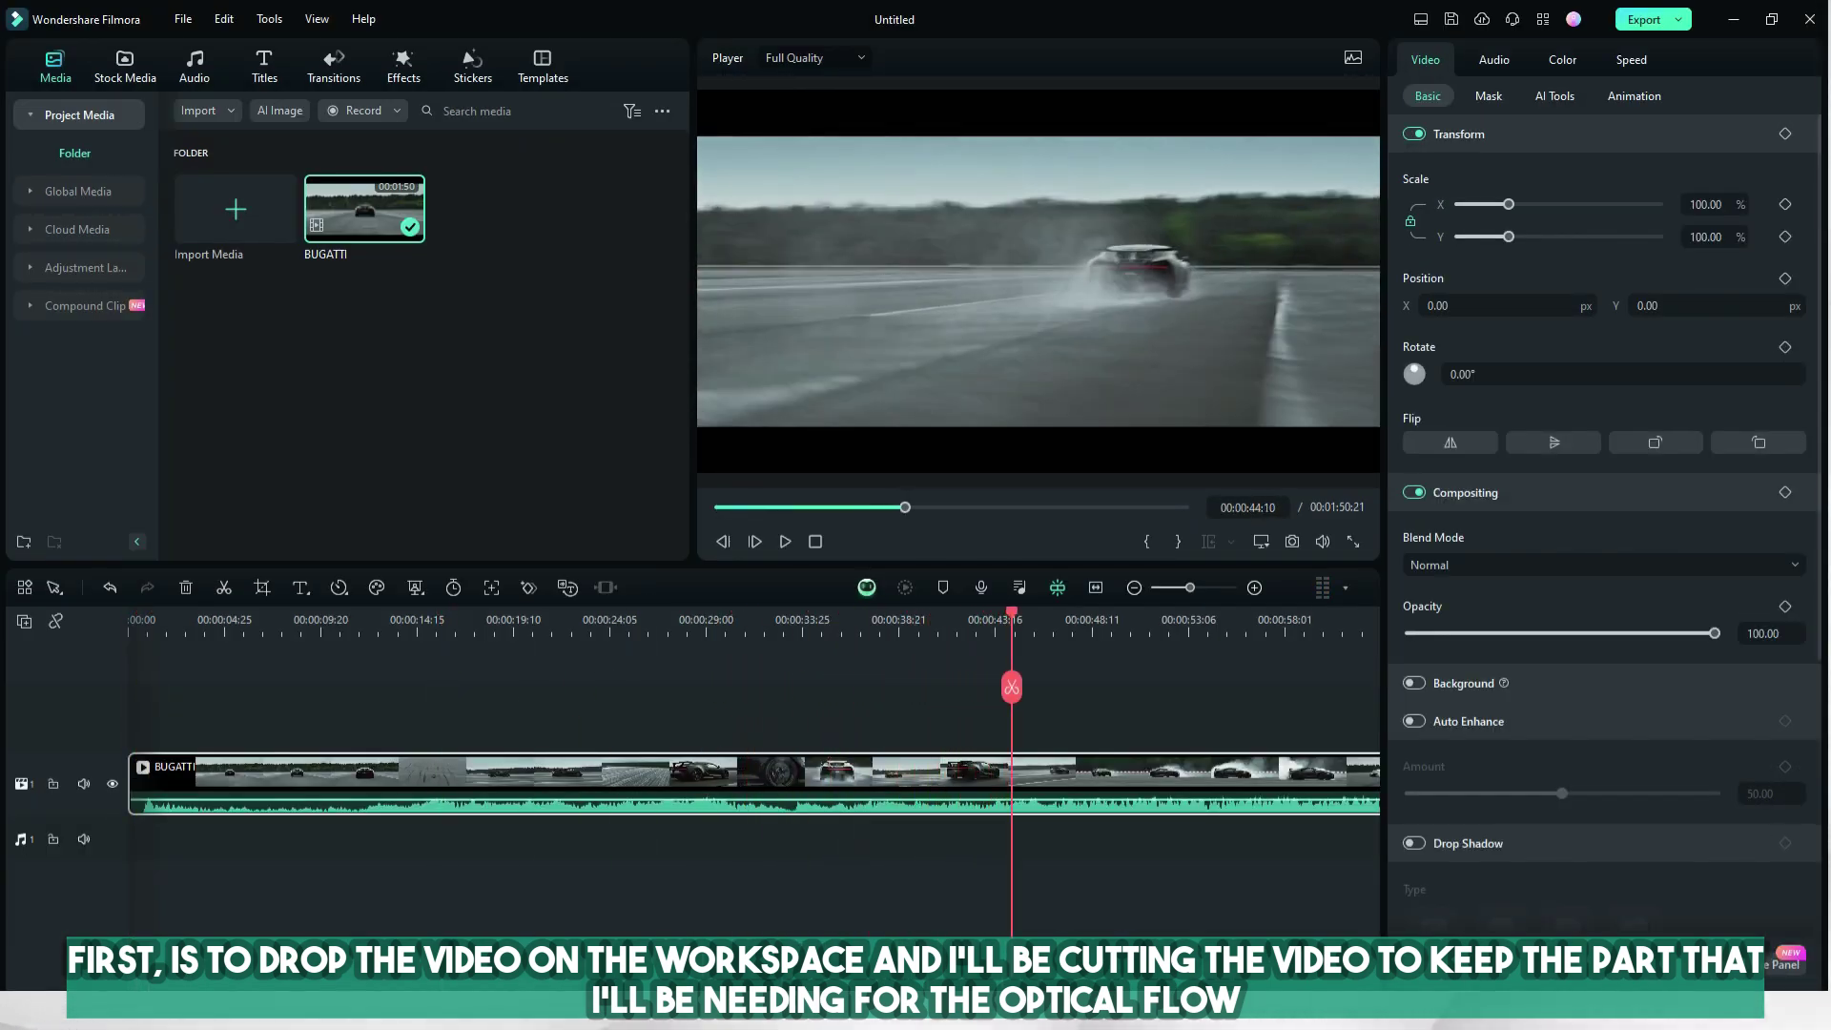
{"action": "mouse_move", "coordinate": [1045, 688]}
{"action": "left_mouse_down"}
{"action": "mouse_move", "coordinate": [949, 687]}
{"action": "mouse_move", "coordinate": [1030, 686]}
{"action": "mouse_move", "coordinate": [982, 686]}
{"action": "left_mouse_up"}
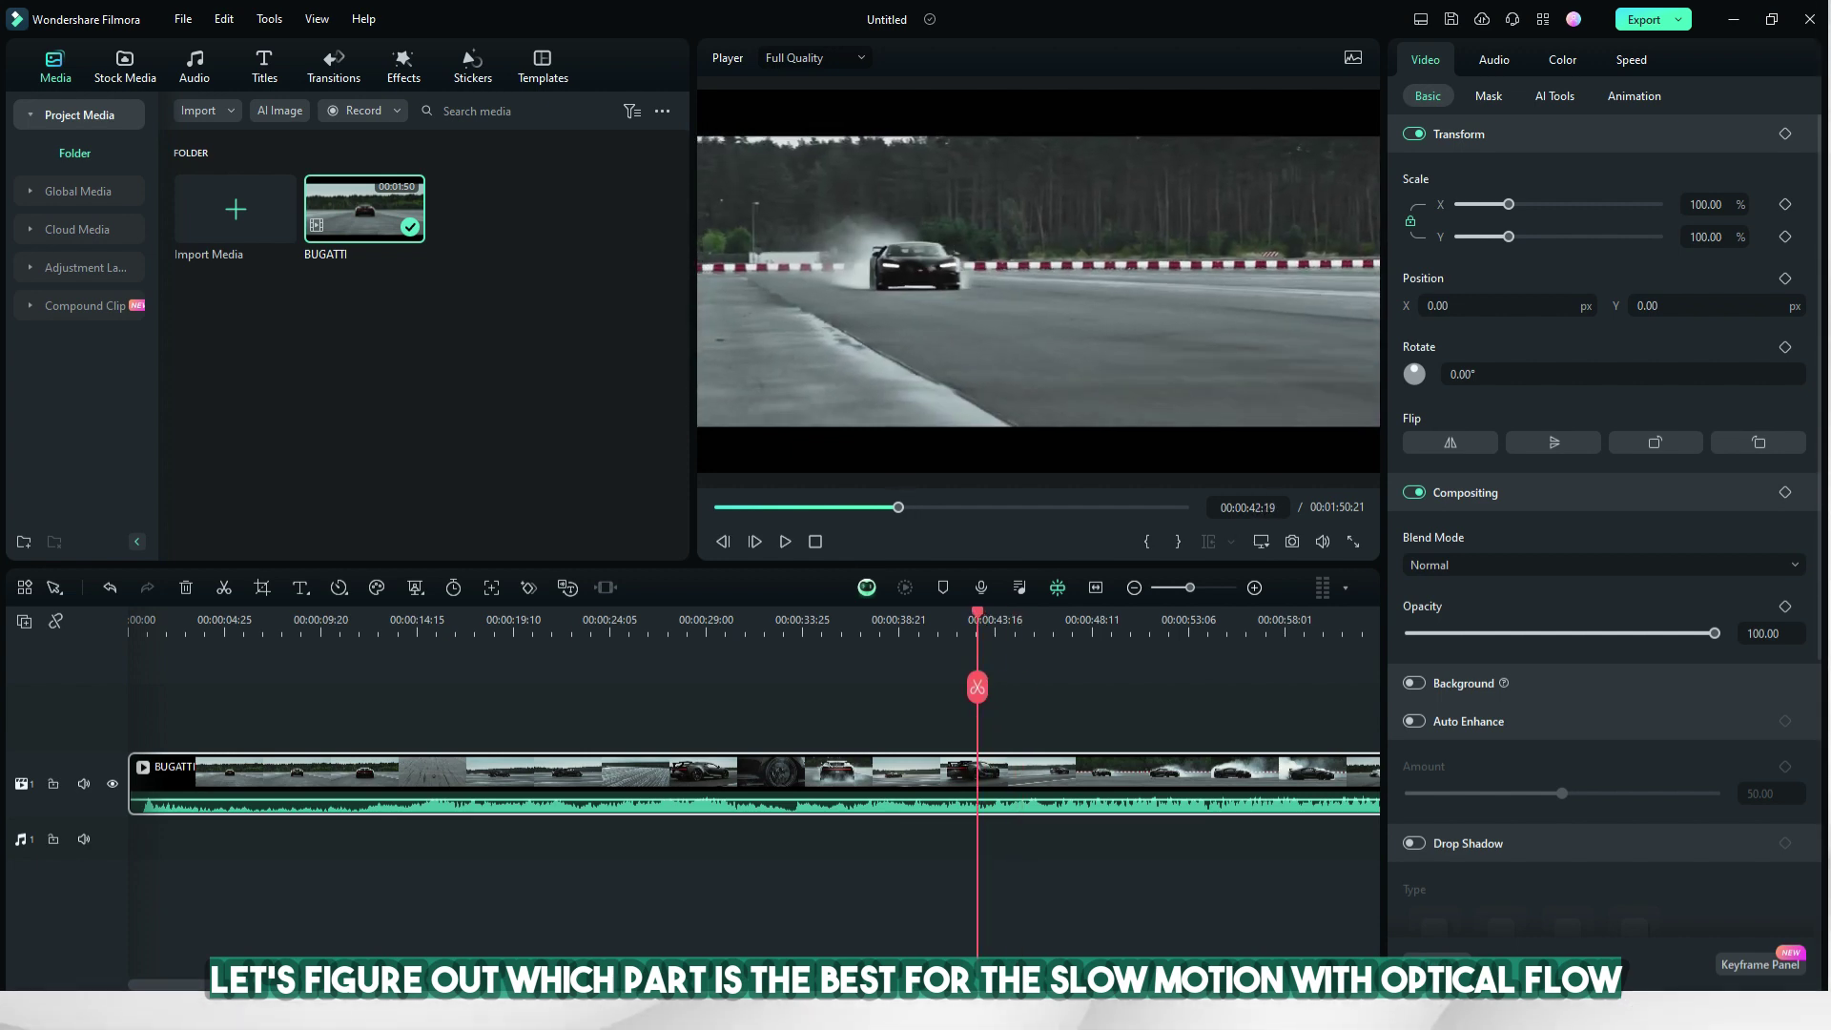
{"action": "key", "text": "Delete"}
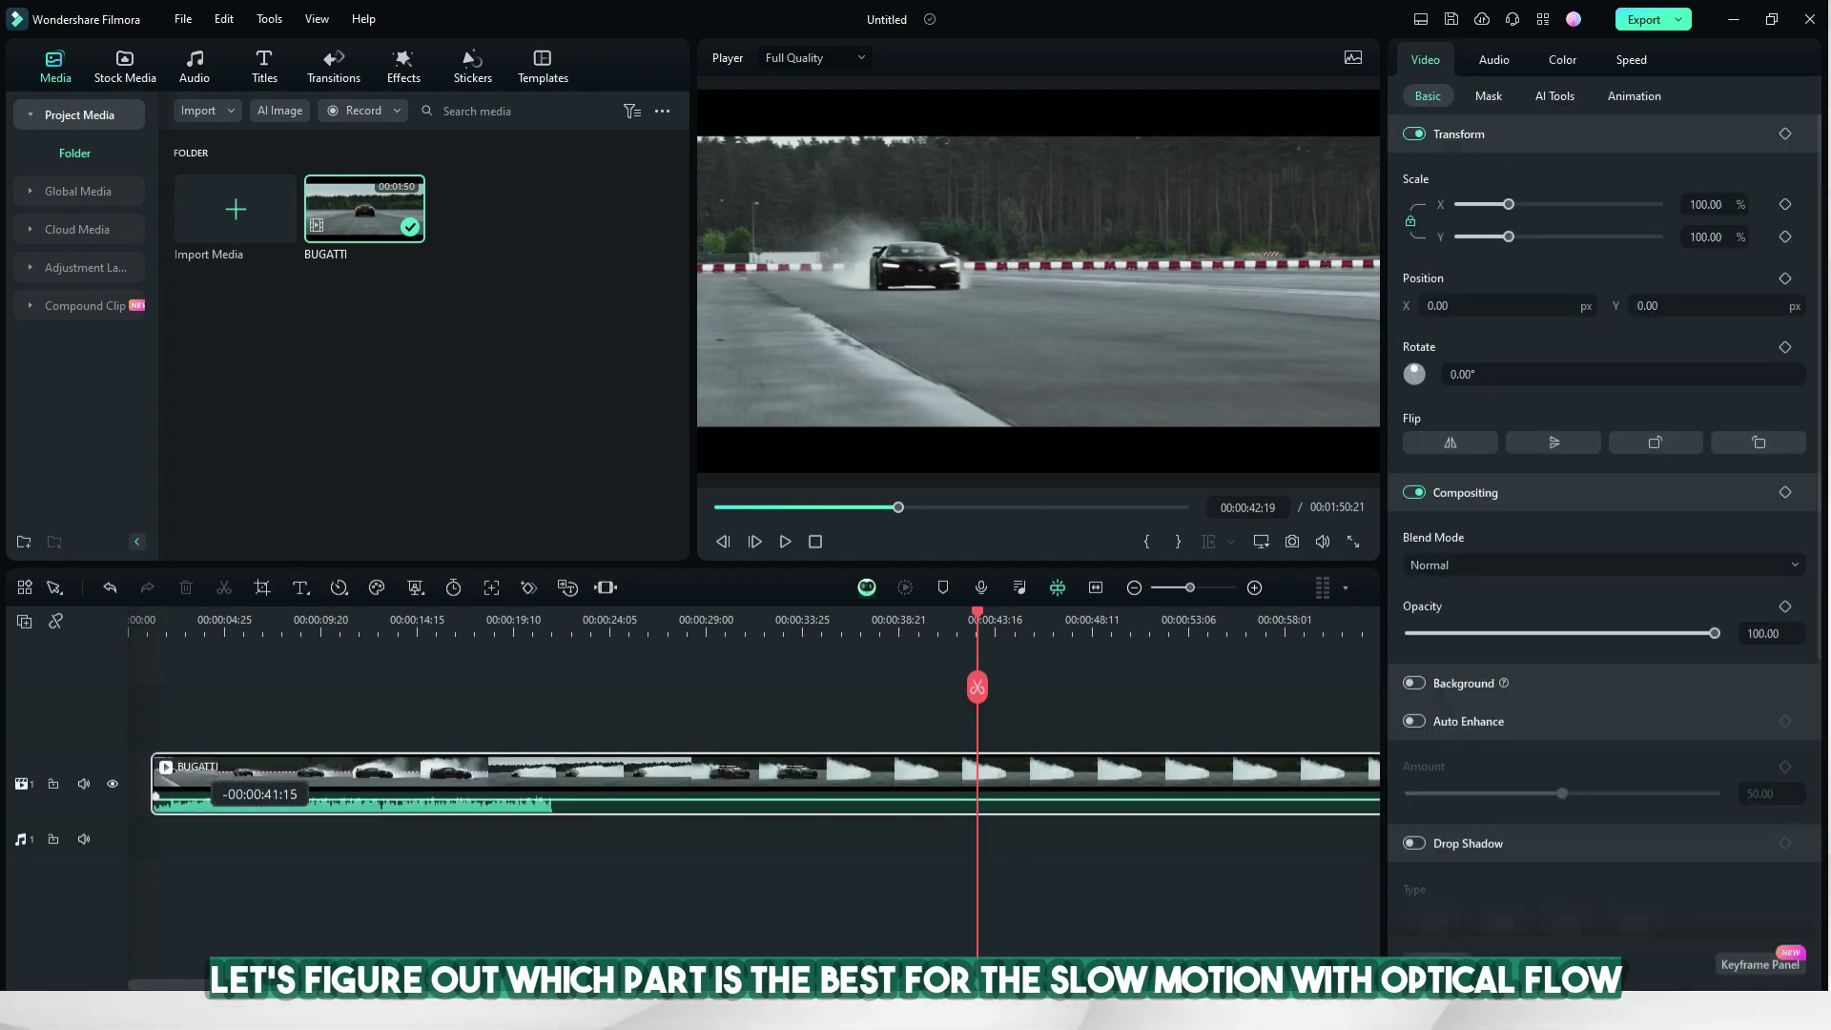
{"action": "left_click_drag", "start_coordinate": [319, 687], "coordinate": [444, 686]}
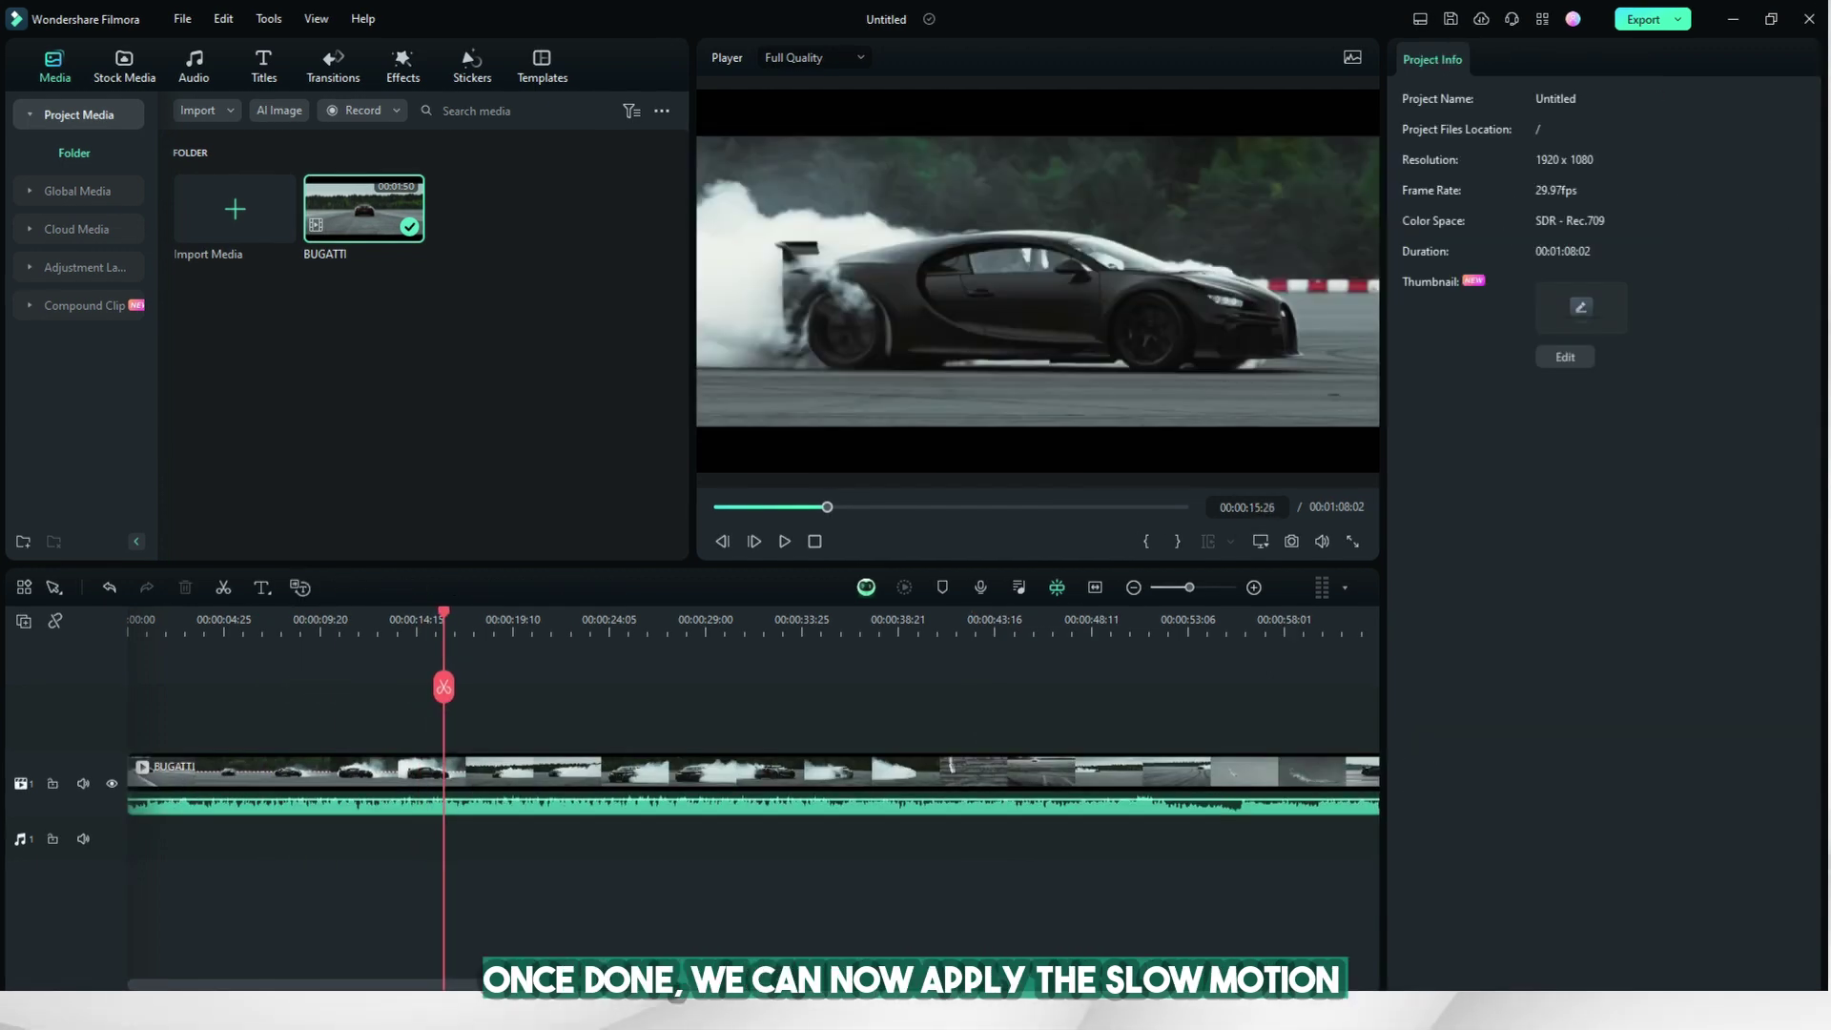
{"action": "key", "text": "ctrl+b"}
{"action": "key", "text": "Delete"}
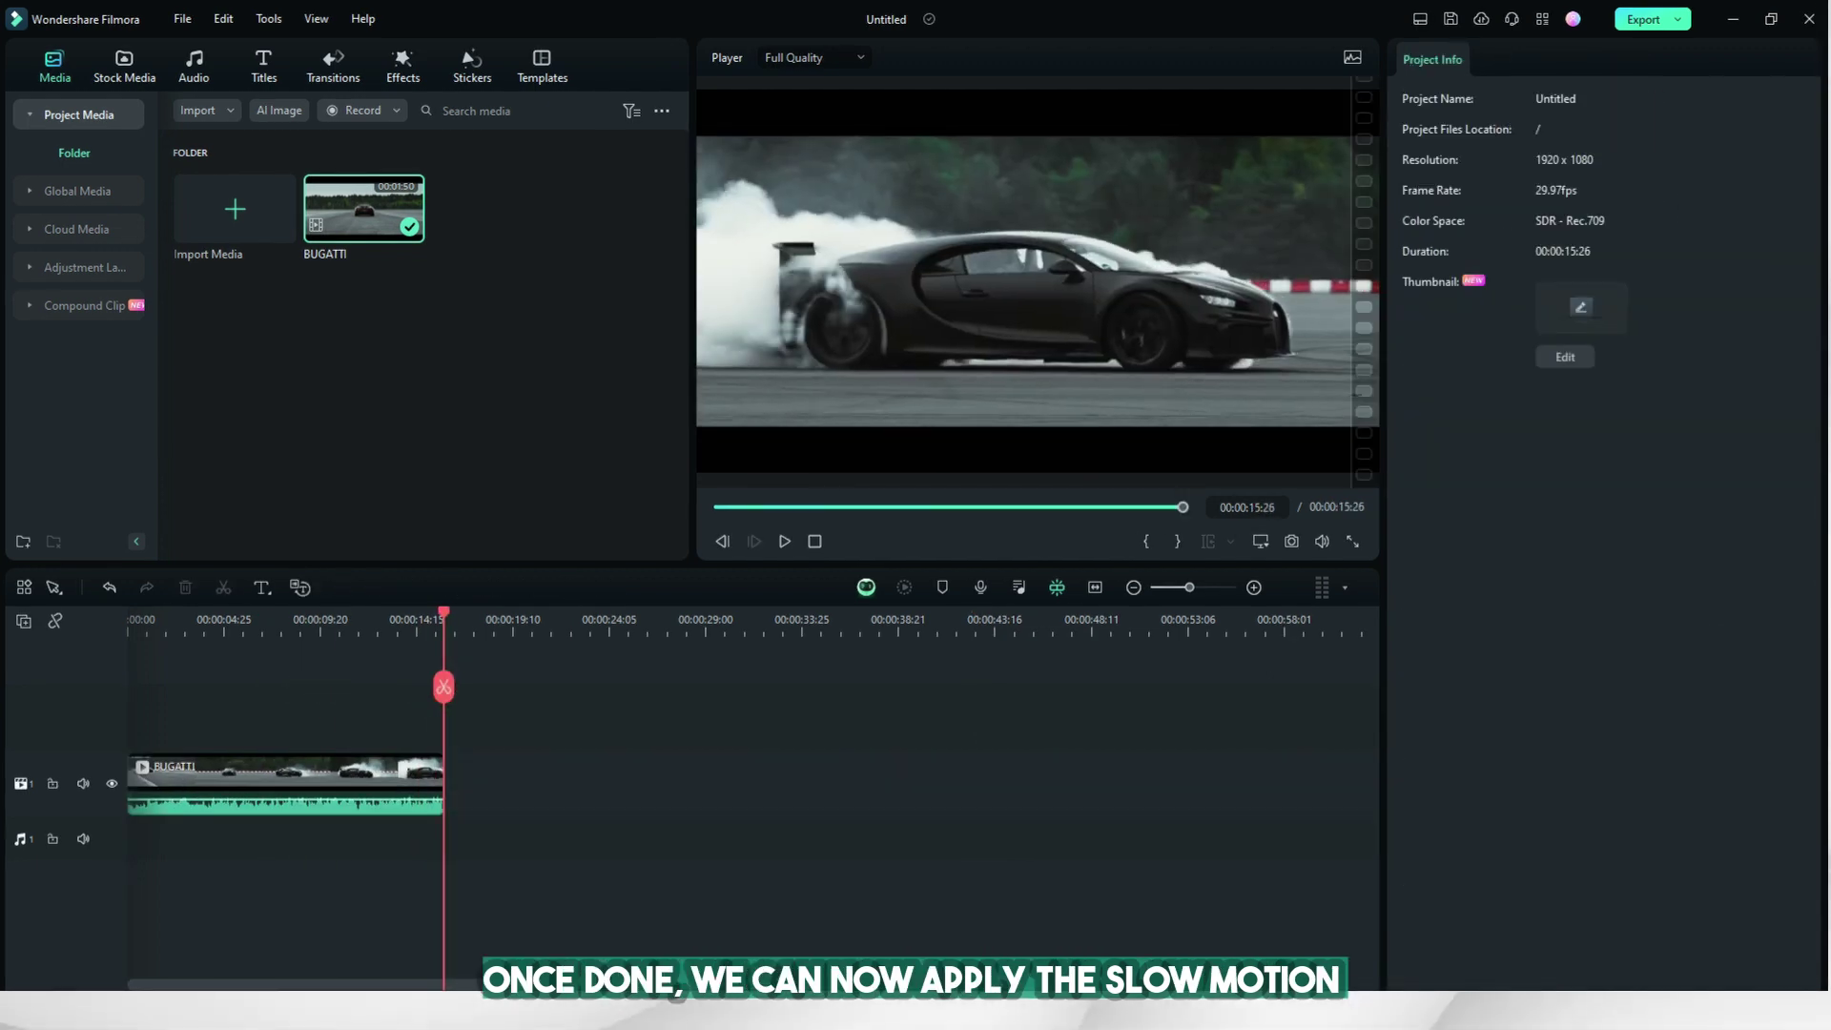
Play back the trimmed clip and split it at about 00:00:03:05.
{"action": "key", "text": "space"}
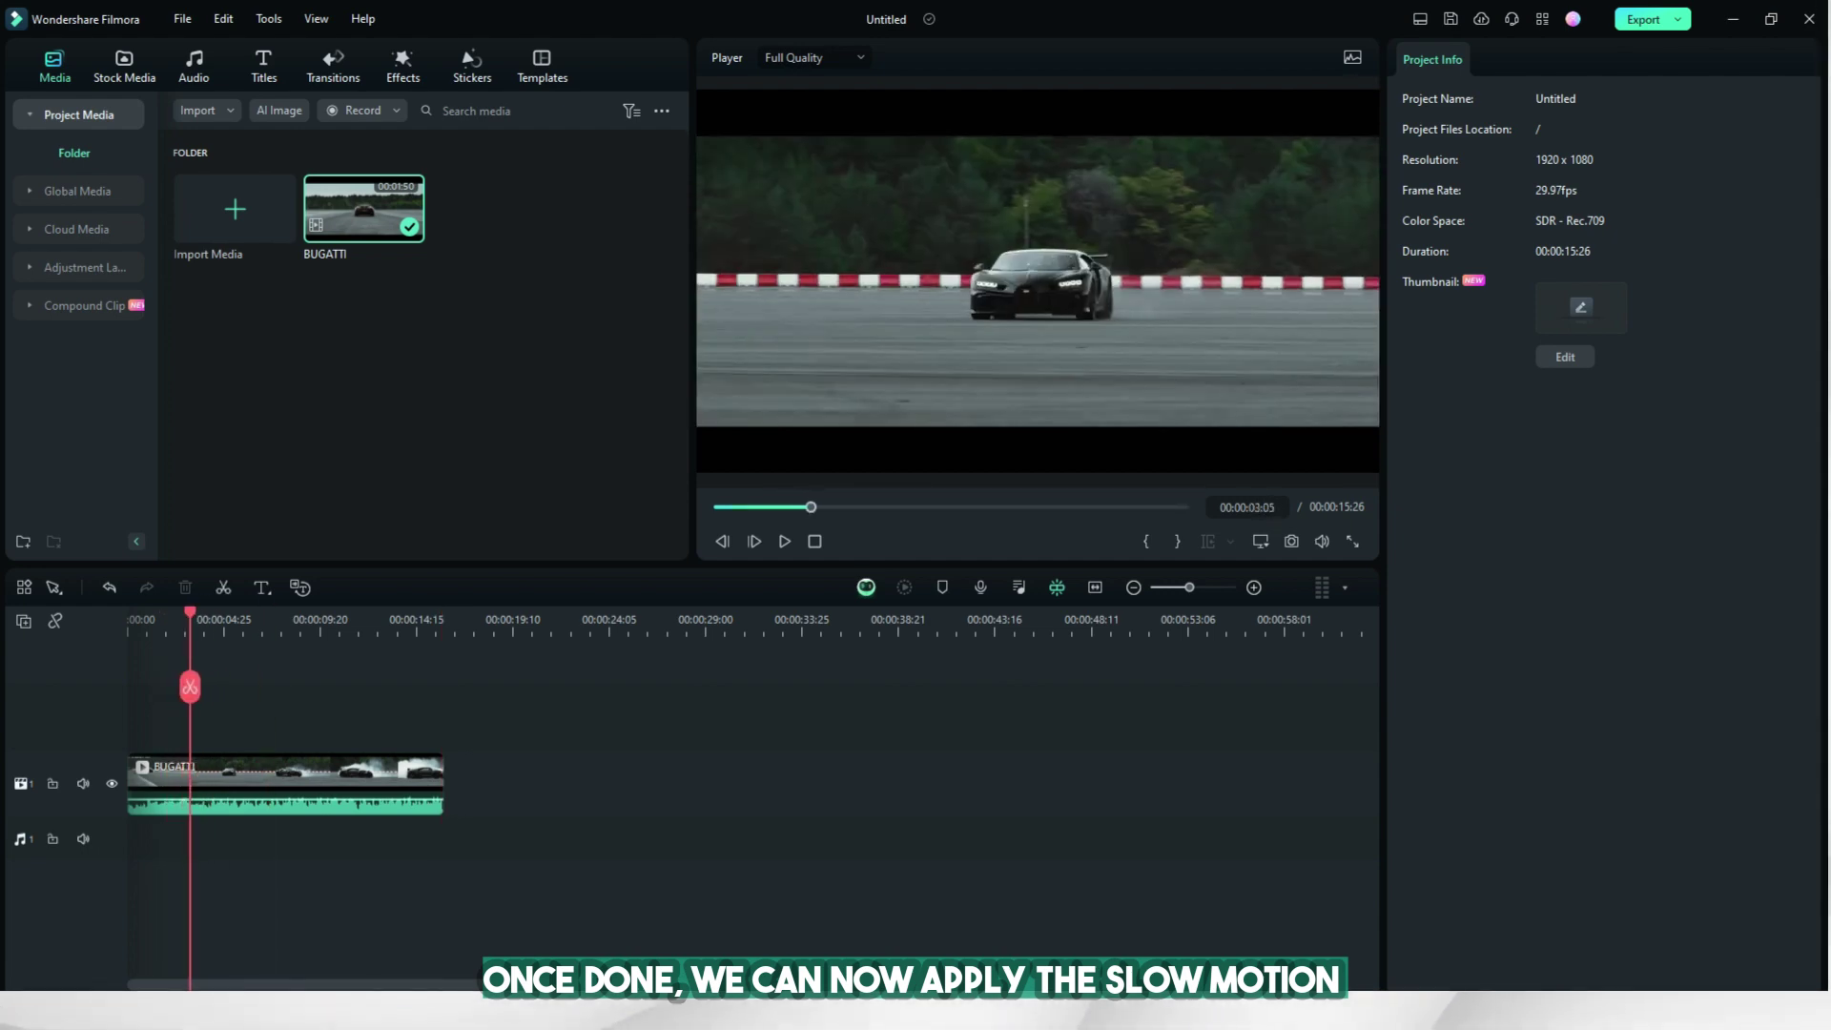
{"action": "key", "text": "ctrl+b"}
{"action": "key", "text": "ctrl+equal"}
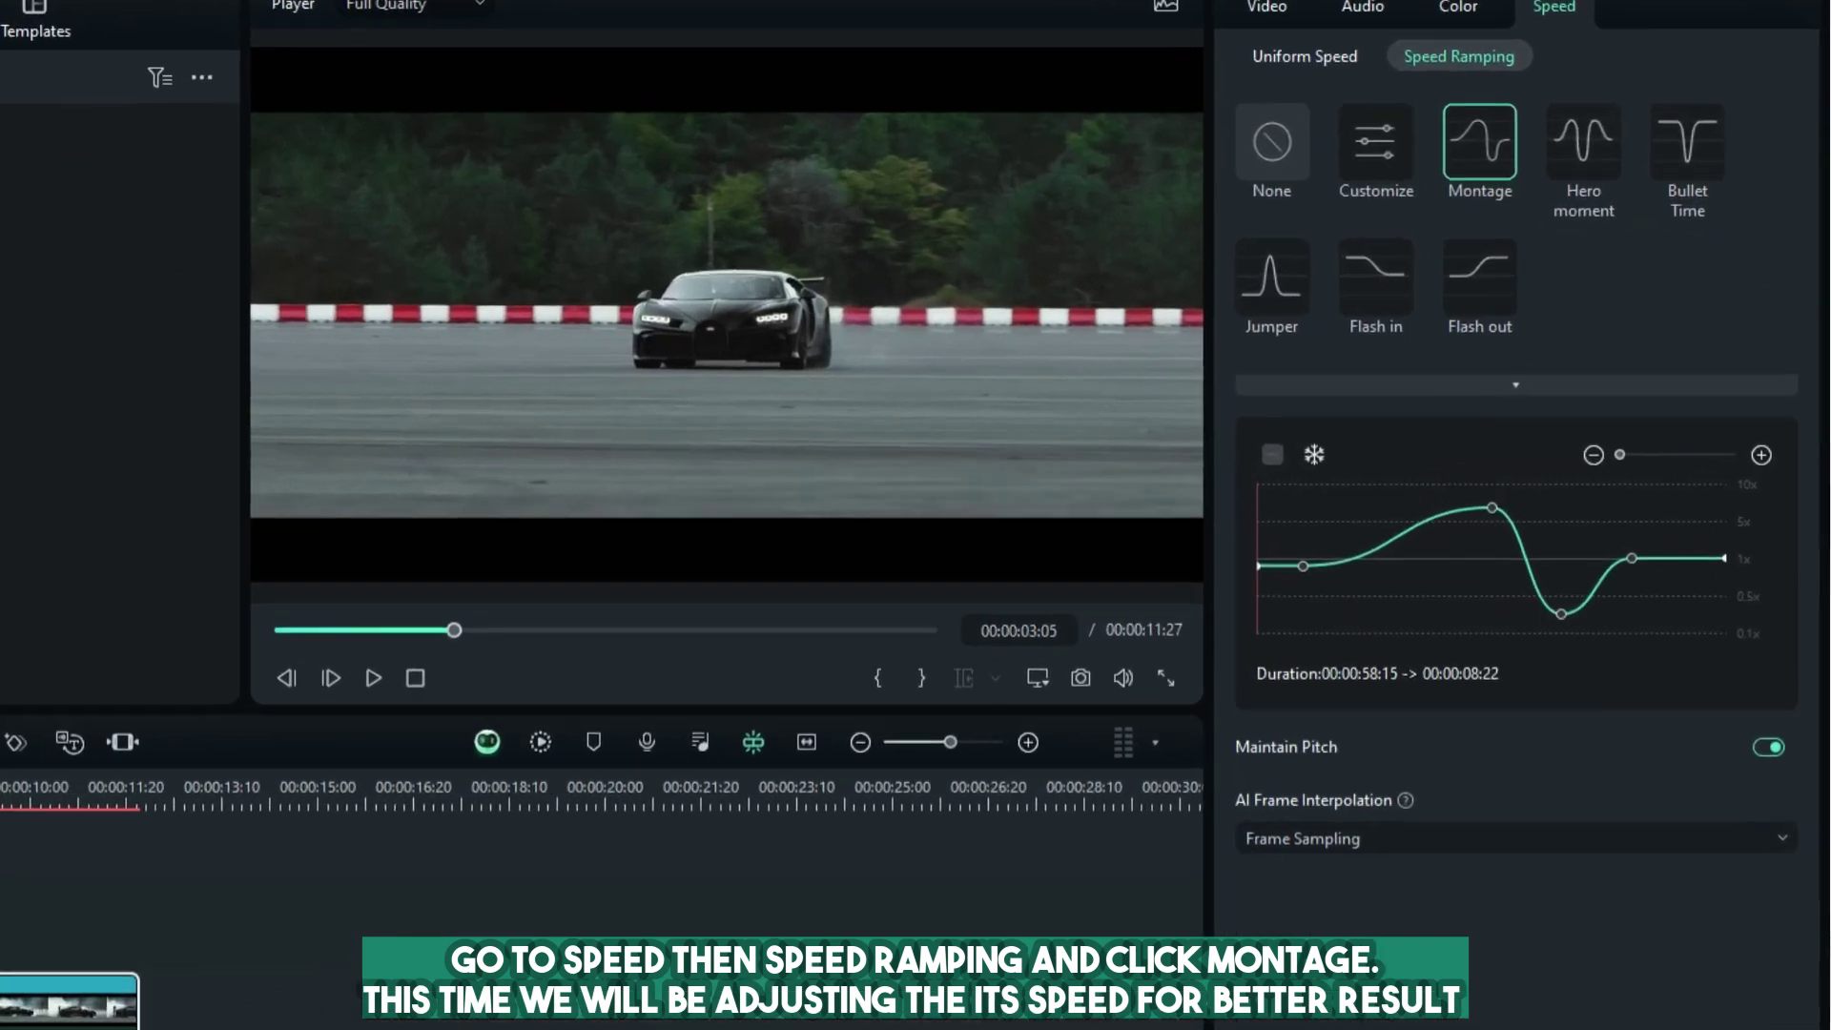
Preview the second BUGATTI piece with the Montage speed ramp applied.
{"action": "key", "text": "space"}
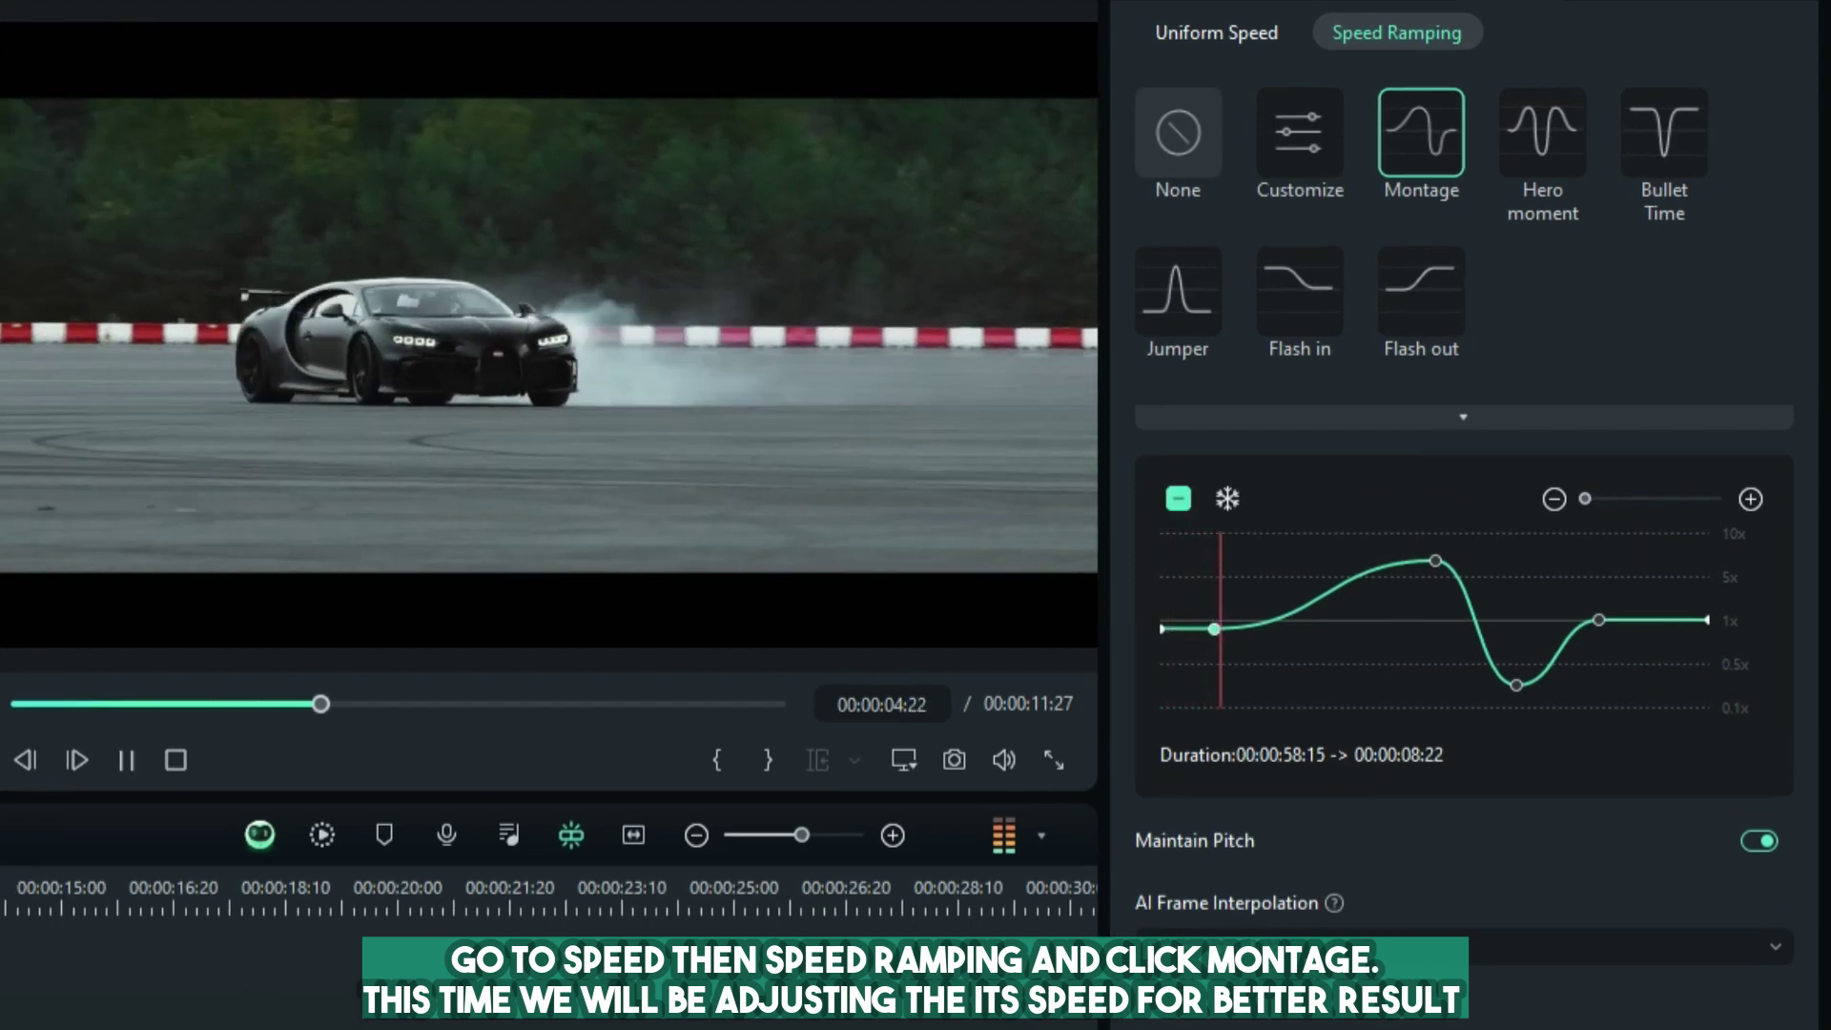
Raise the first speed point to about 2.7x and move the 5.5x peak and slow dip earlier.
{"action": "mouse_move", "coordinate": [1214, 628]}
{"action": "left_mouse_down"}
{"action": "mouse_move", "coordinate": [1214, 601]}
{"action": "mouse_move", "coordinate": [1285, 566]}
{"action": "left_mouse_up"}
{"action": "left_click_drag", "start_coordinate": [1437, 559], "coordinate": [1369, 646]}
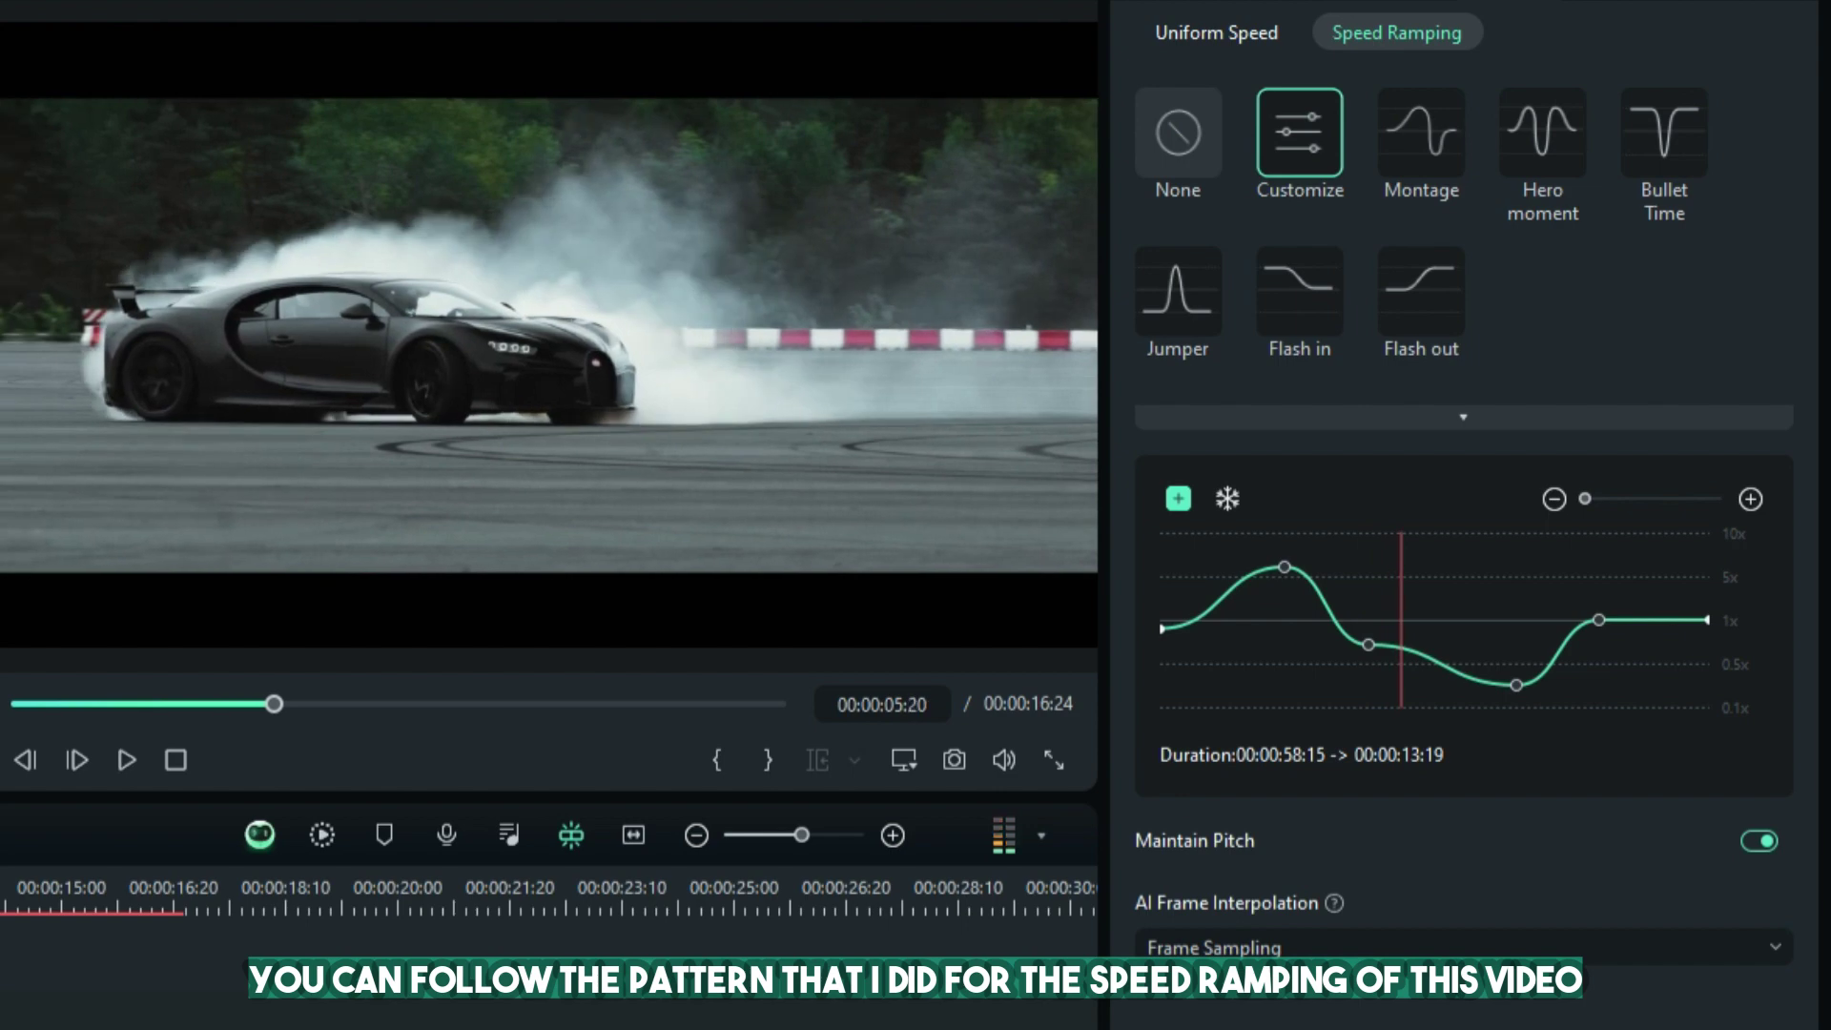
{"action": "left_click_drag", "start_coordinate": [1284, 567], "coordinate": [1232, 571]}
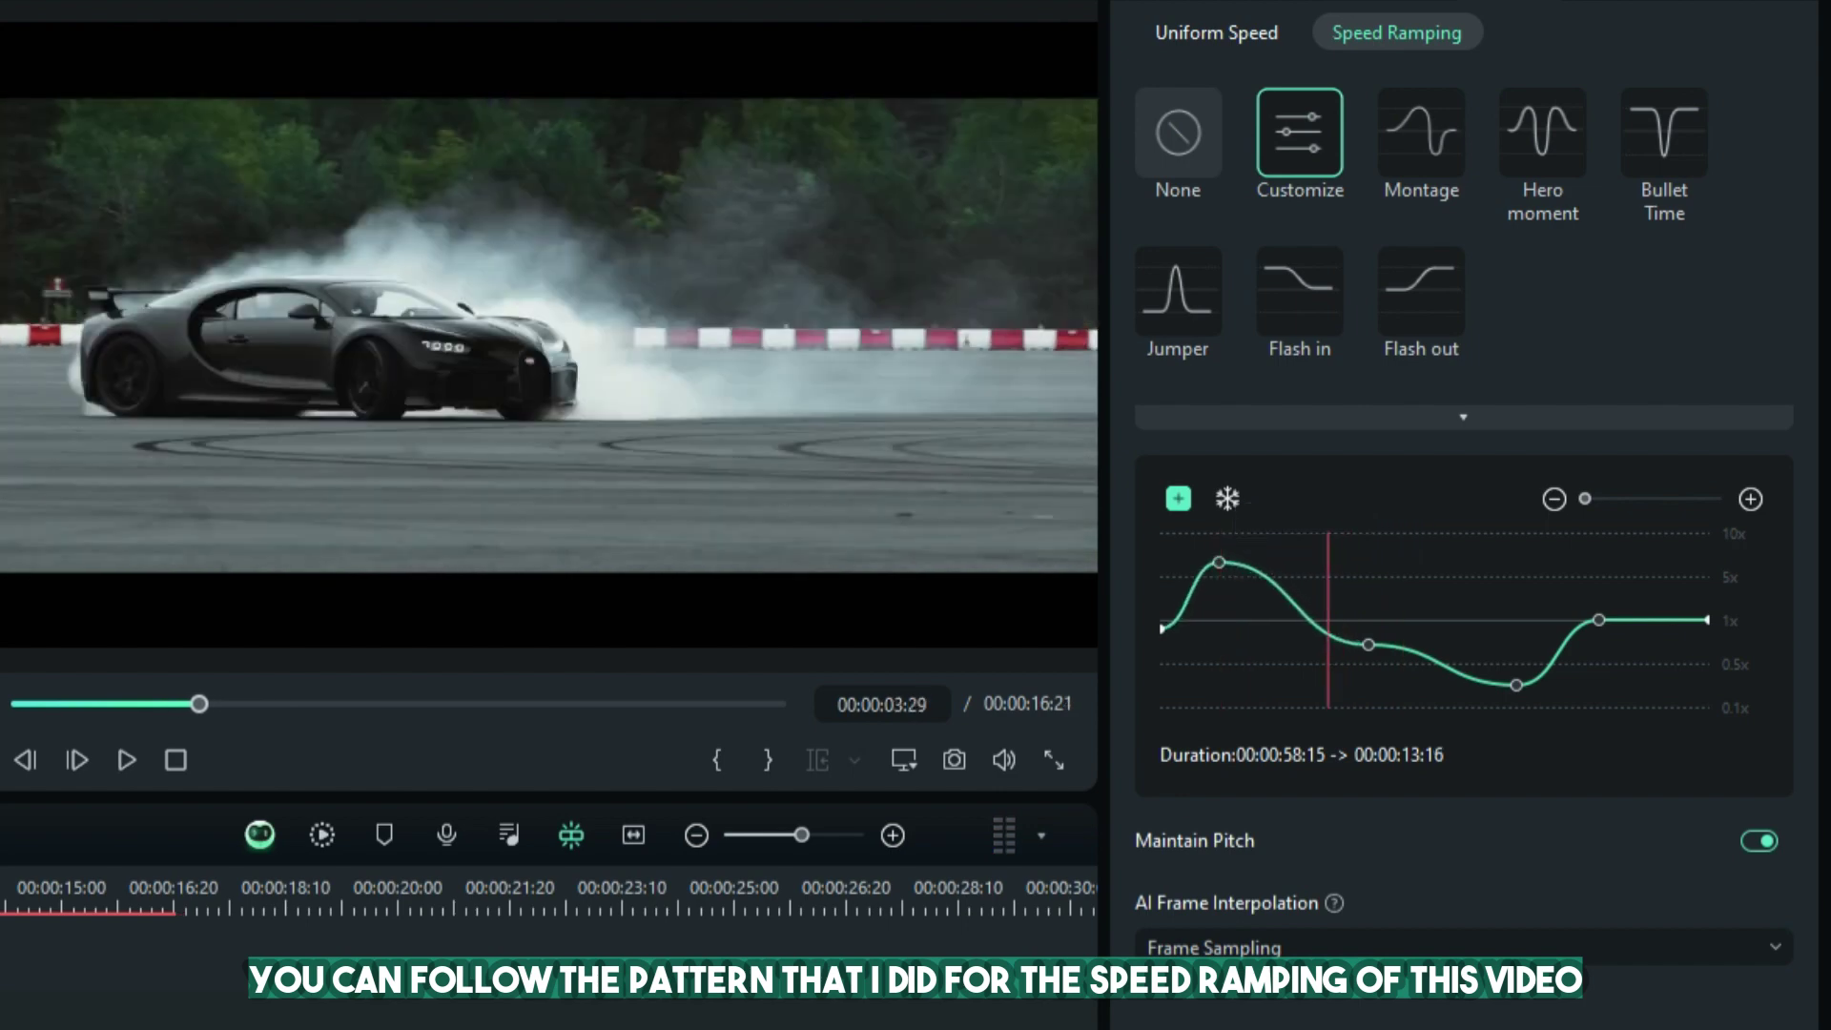
{"action": "left_click_drag", "start_coordinate": [1369, 645], "coordinate": [1342, 642]}
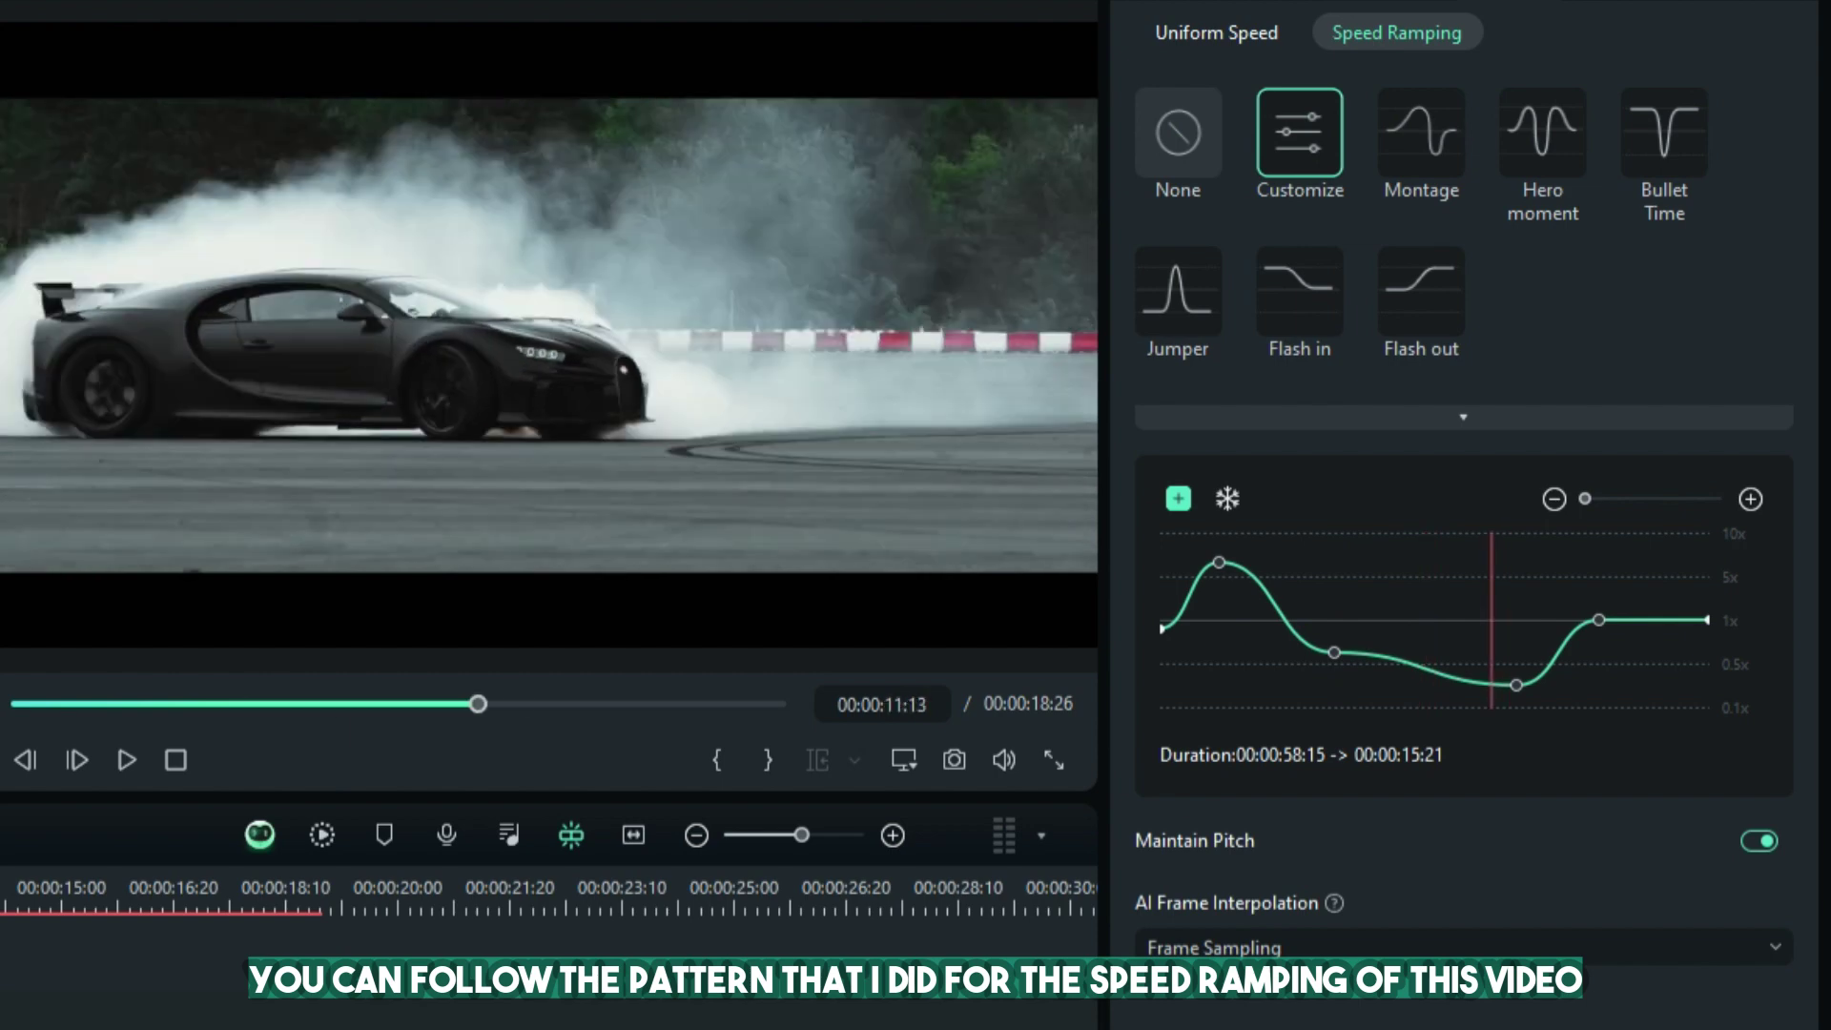
Slow the later part of the ramp, preview it, then raise the last point into a fast peak.
{"action": "left_click_drag", "start_coordinate": [1598, 620], "coordinate": [1615, 645]}
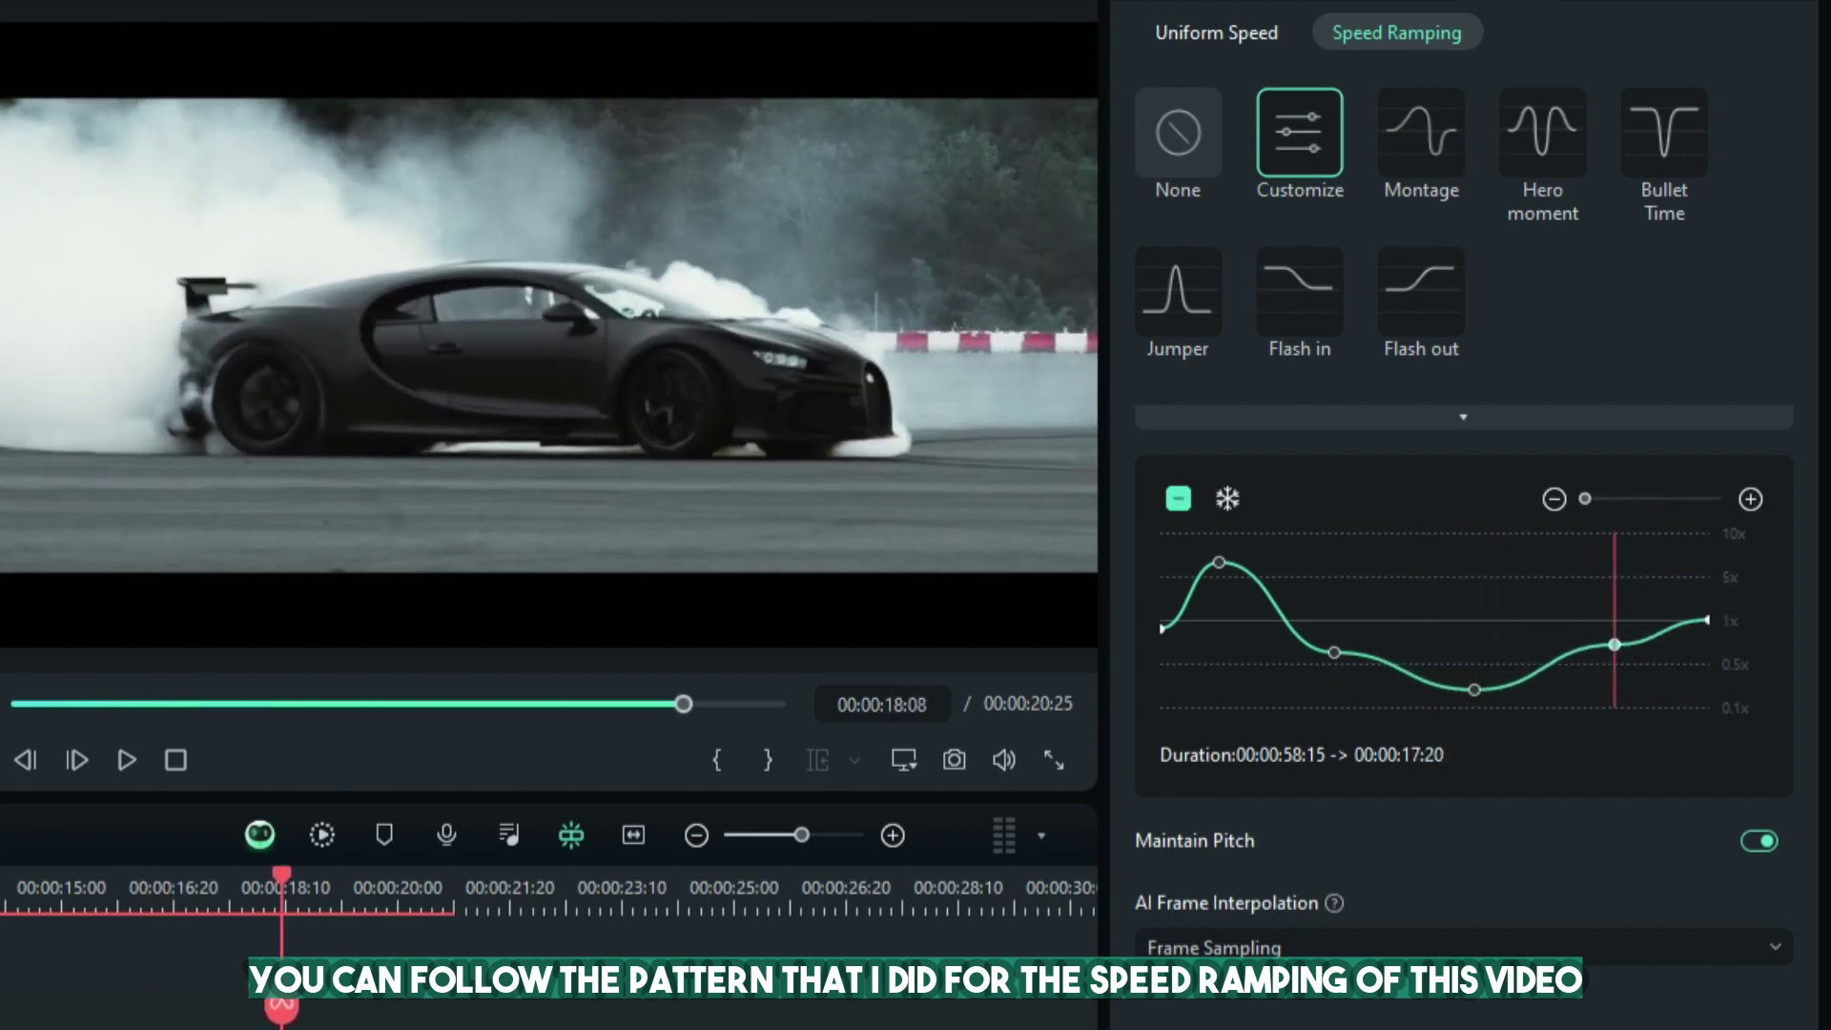
{"action": "key", "text": "space"}
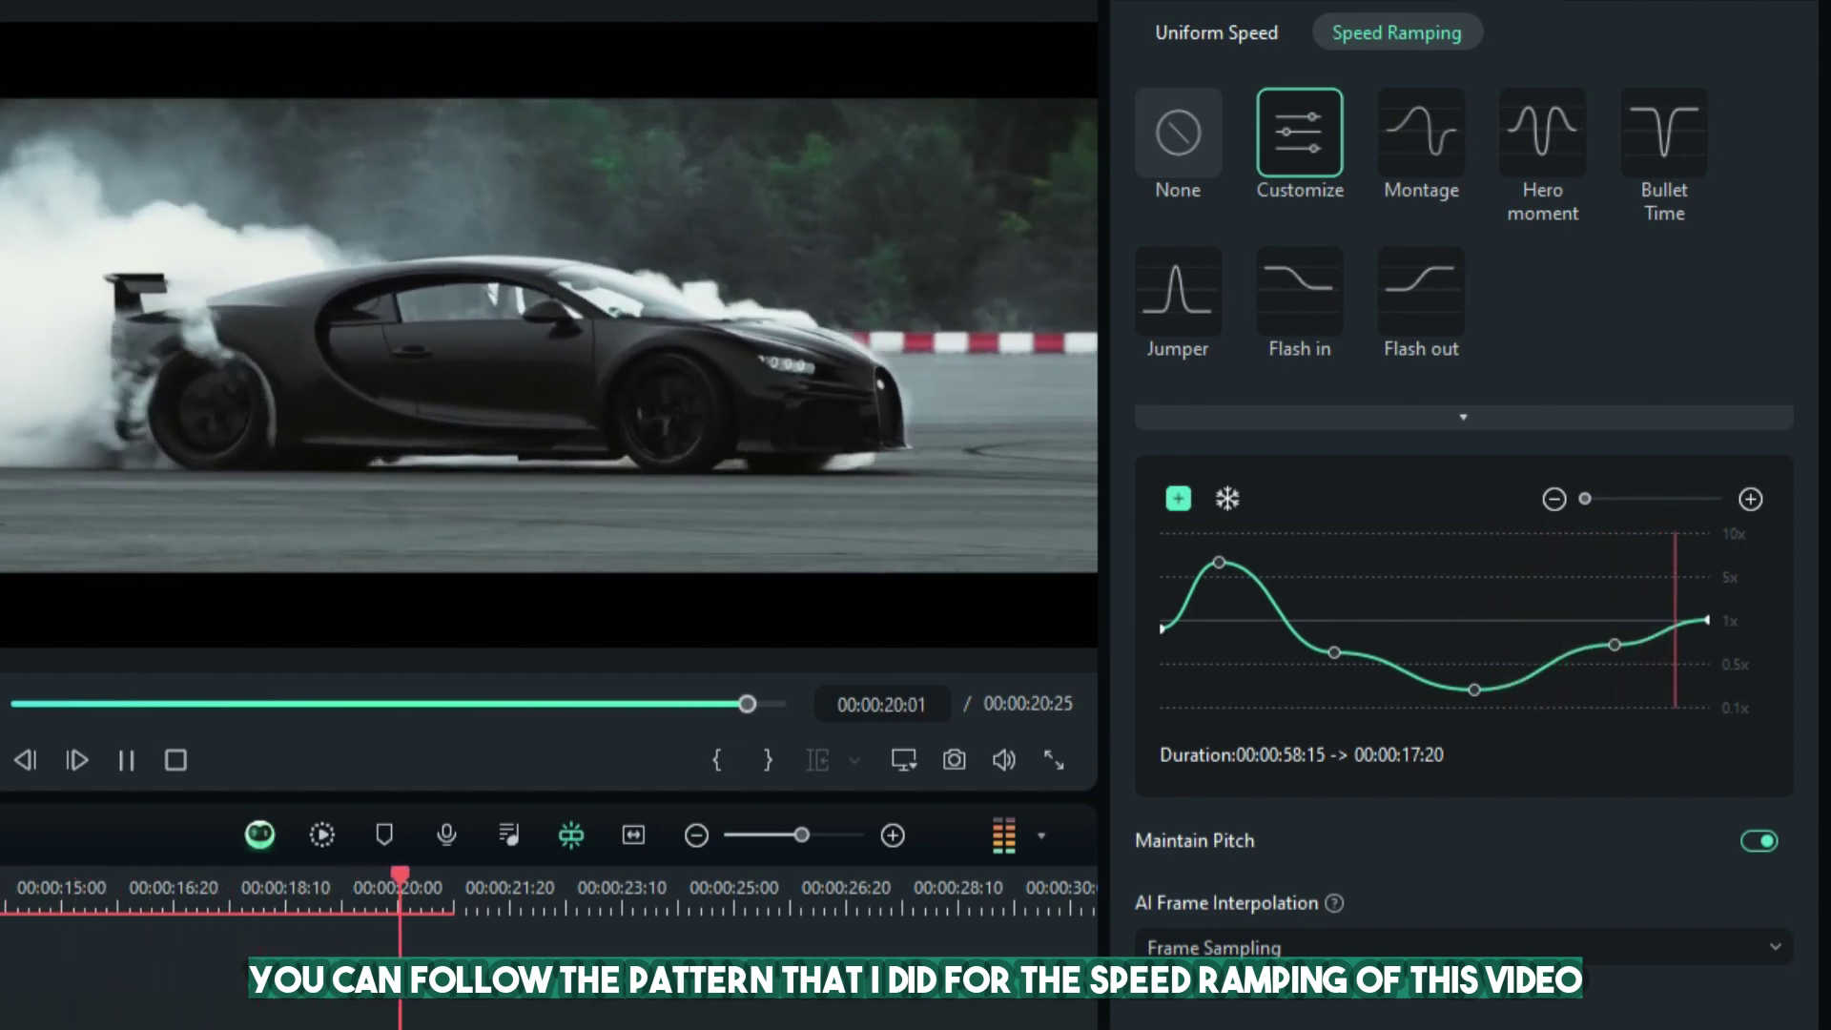
{"action": "left_click_drag", "start_coordinate": [1616, 646], "coordinate": [1593, 608]}
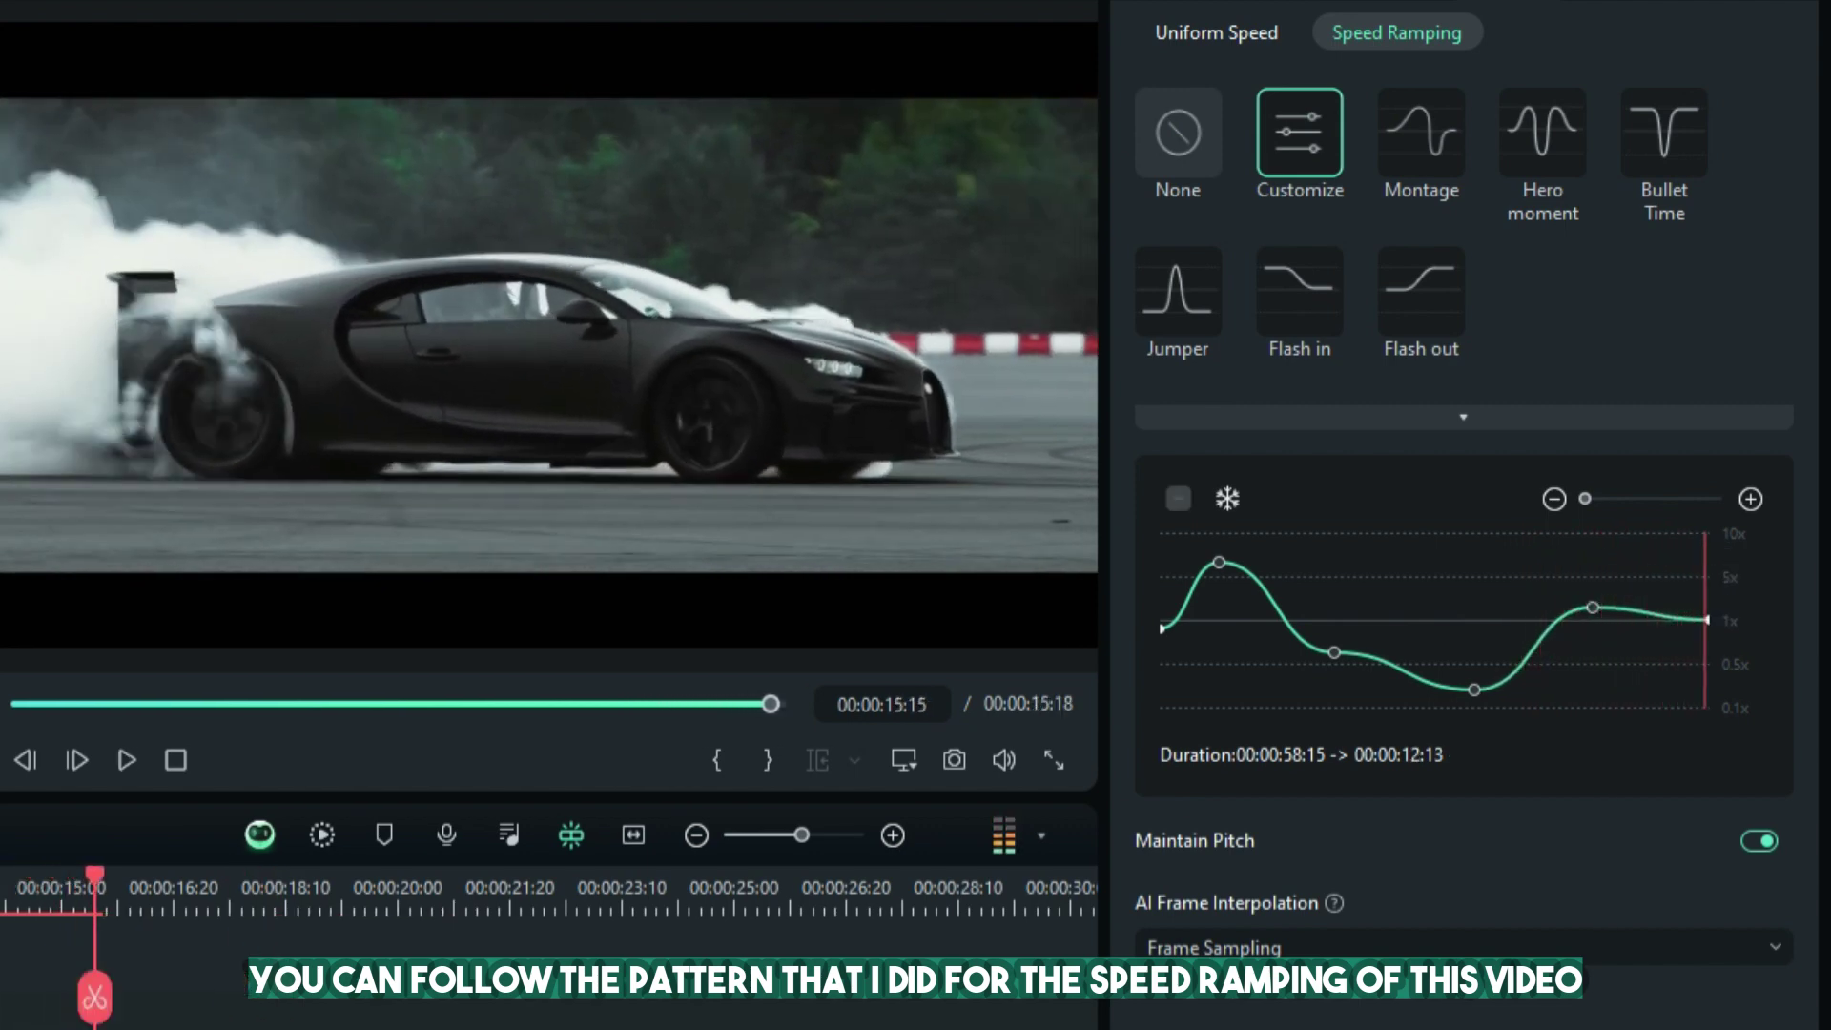
{"action": "left_click_drag", "start_coordinate": [1593, 582], "coordinate": [1596, 552]}
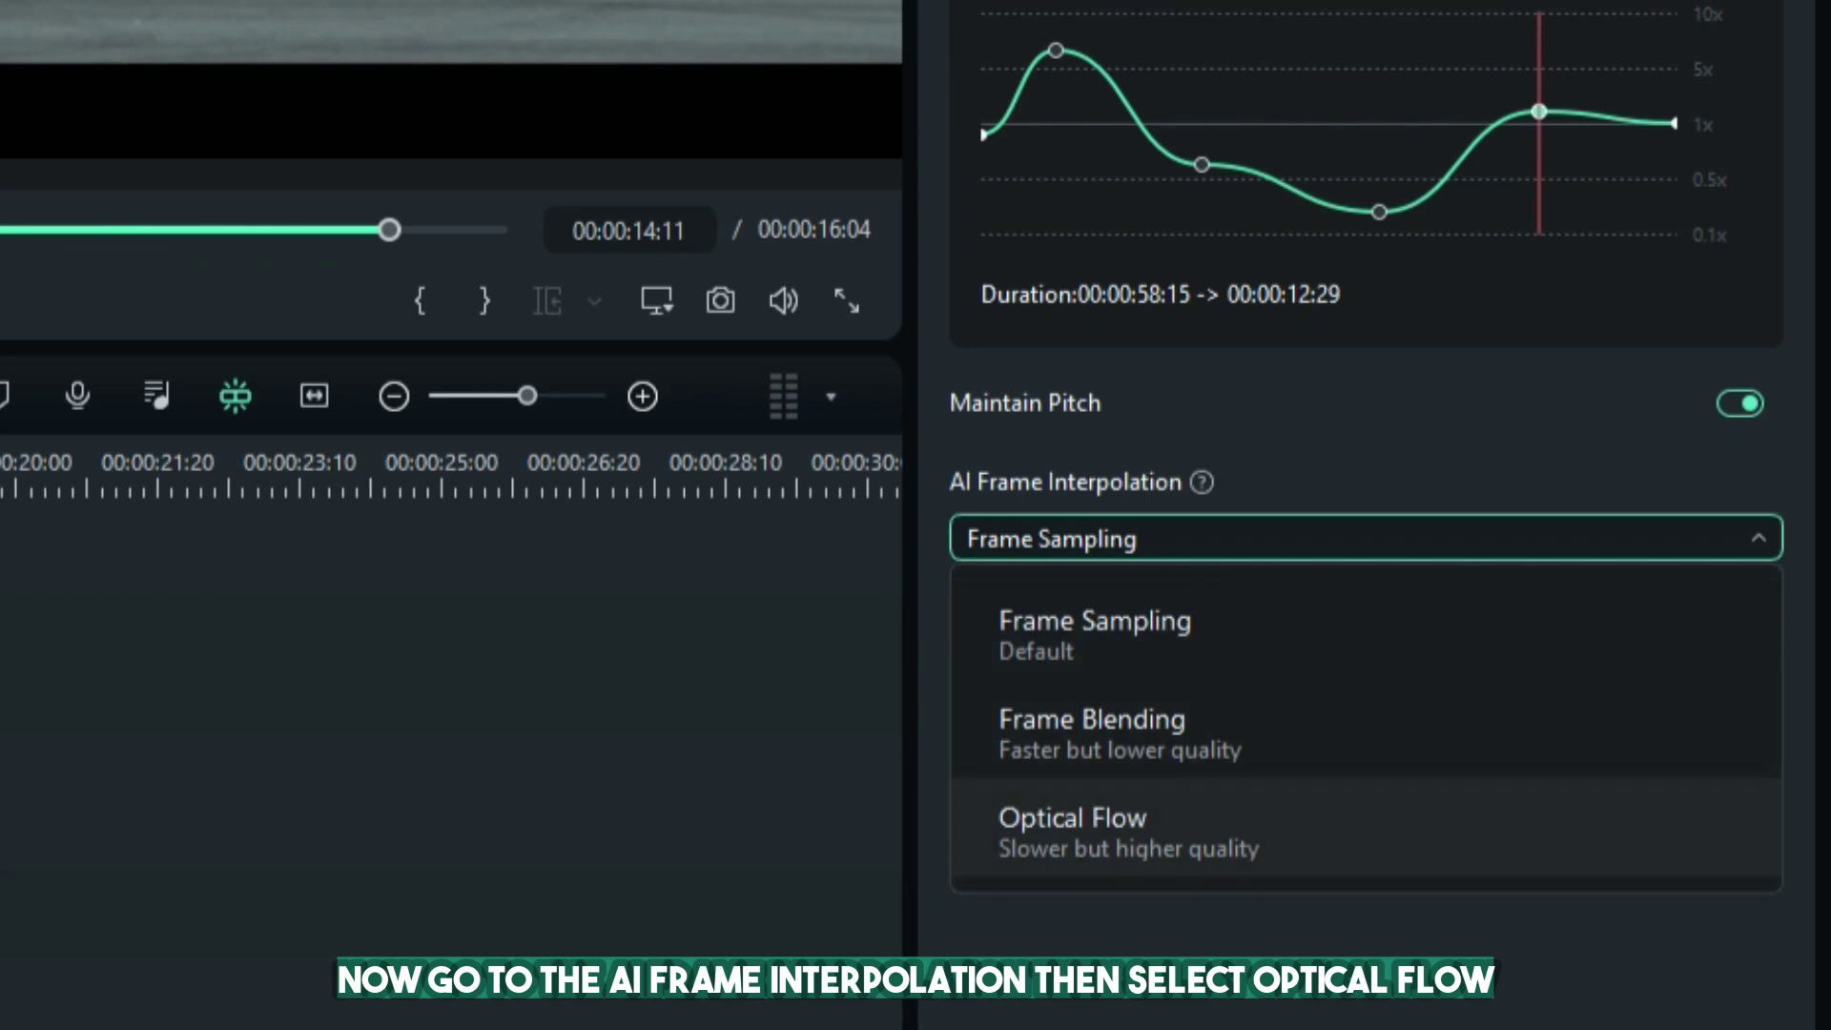
Switch AI Frame Interpolation to Optical Flow and render a smooth preview.
{"action": "left_click", "coordinate": [1074, 827]}
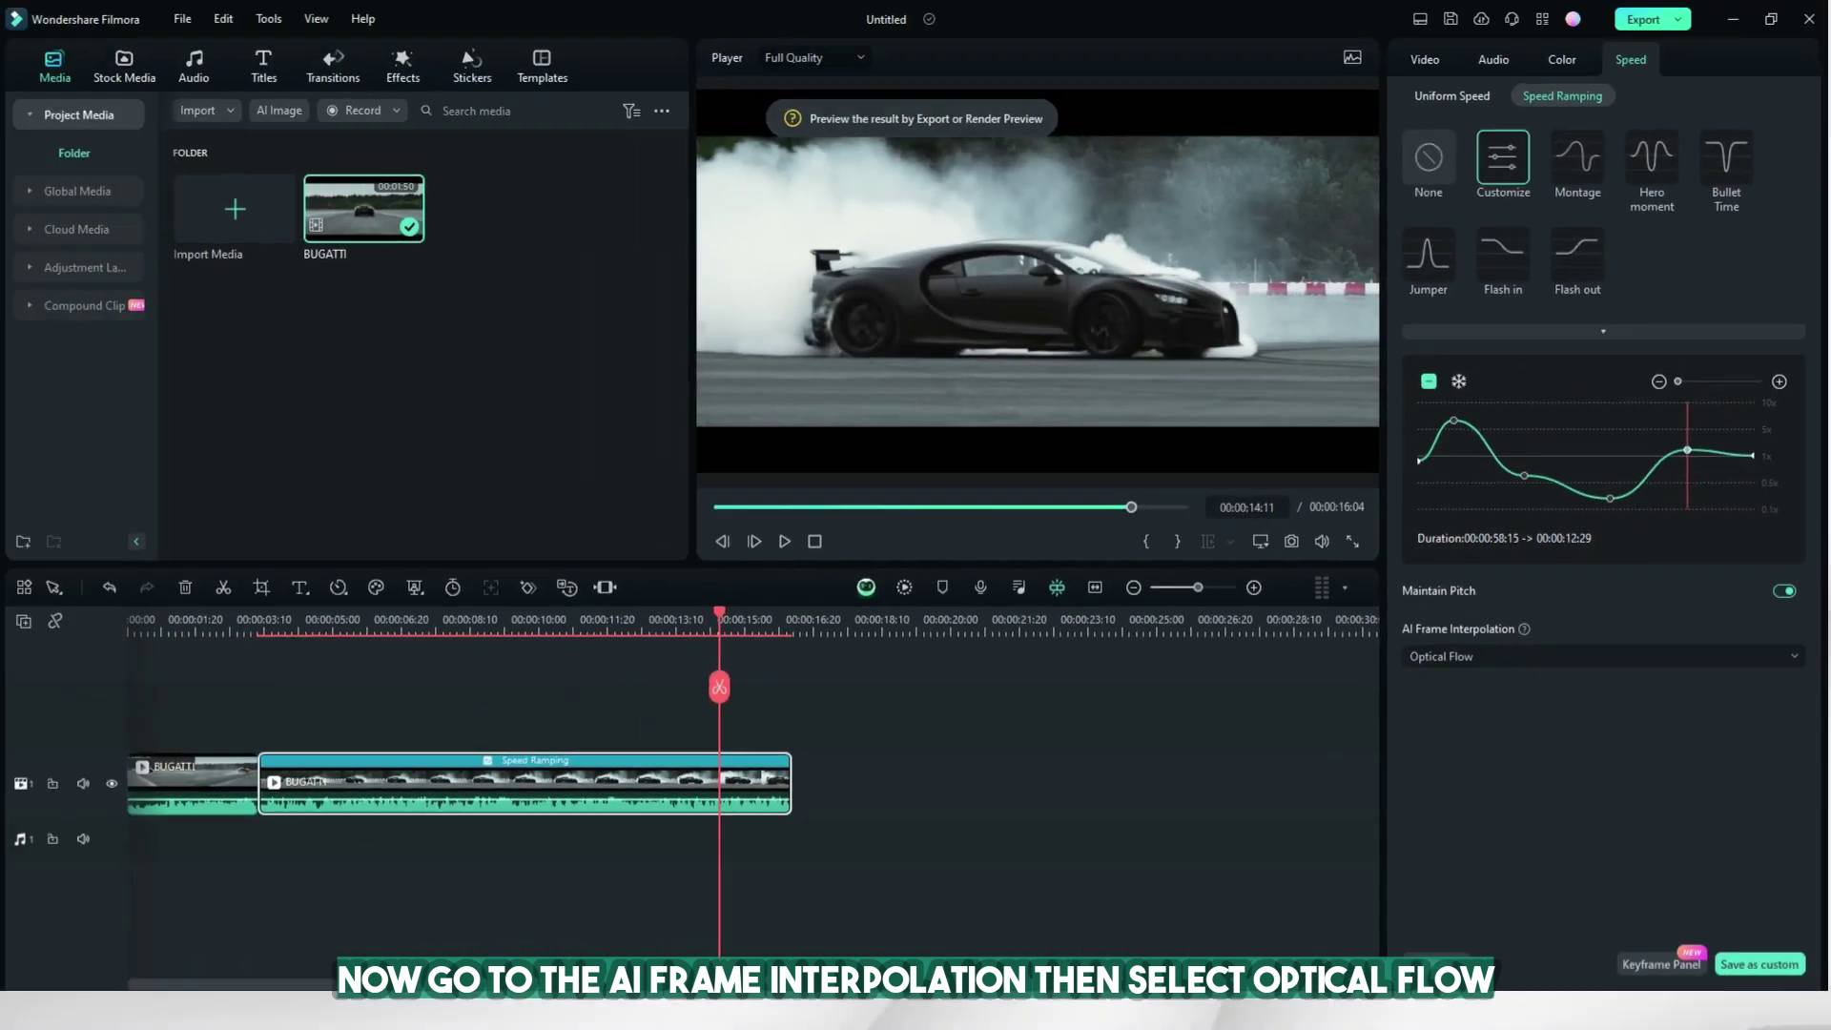
{"action": "key", "text": "Return"}
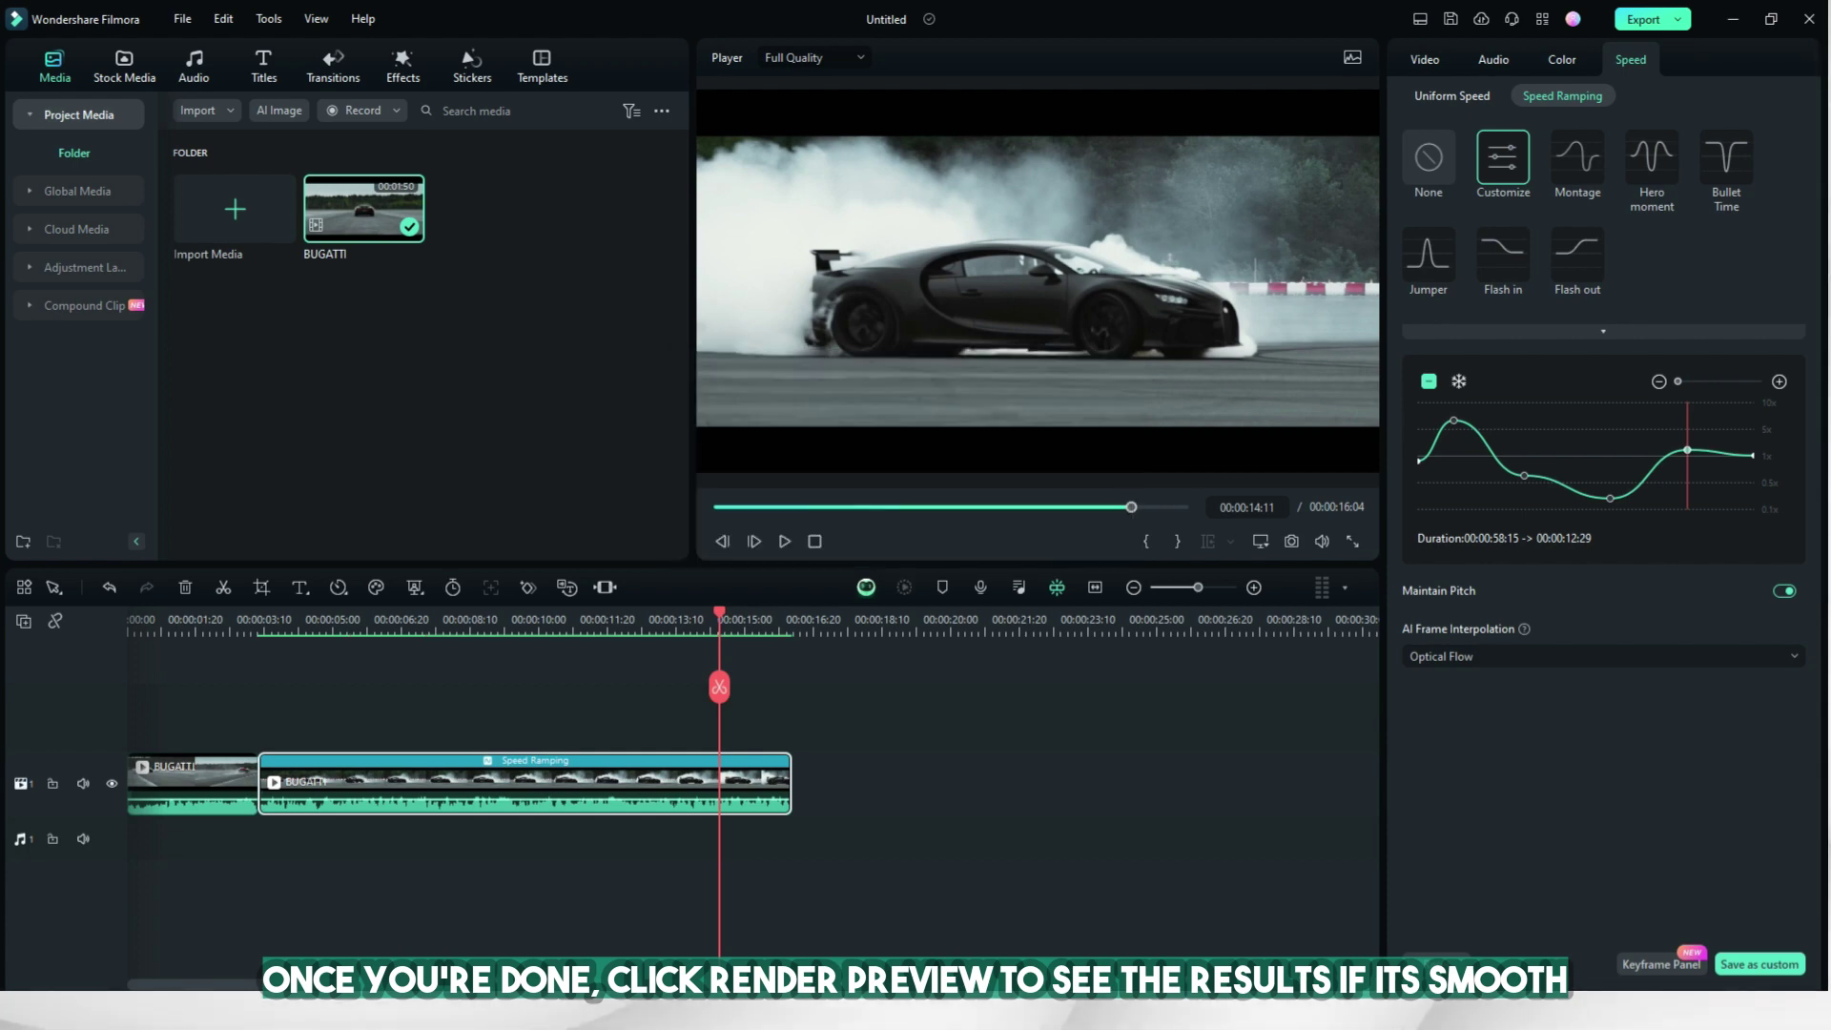
Play the Optical Flow clip from the beginning, then jump to about four seconds in.
{"action": "key", "text": "Home"}
{"action": "key", "text": "space"}
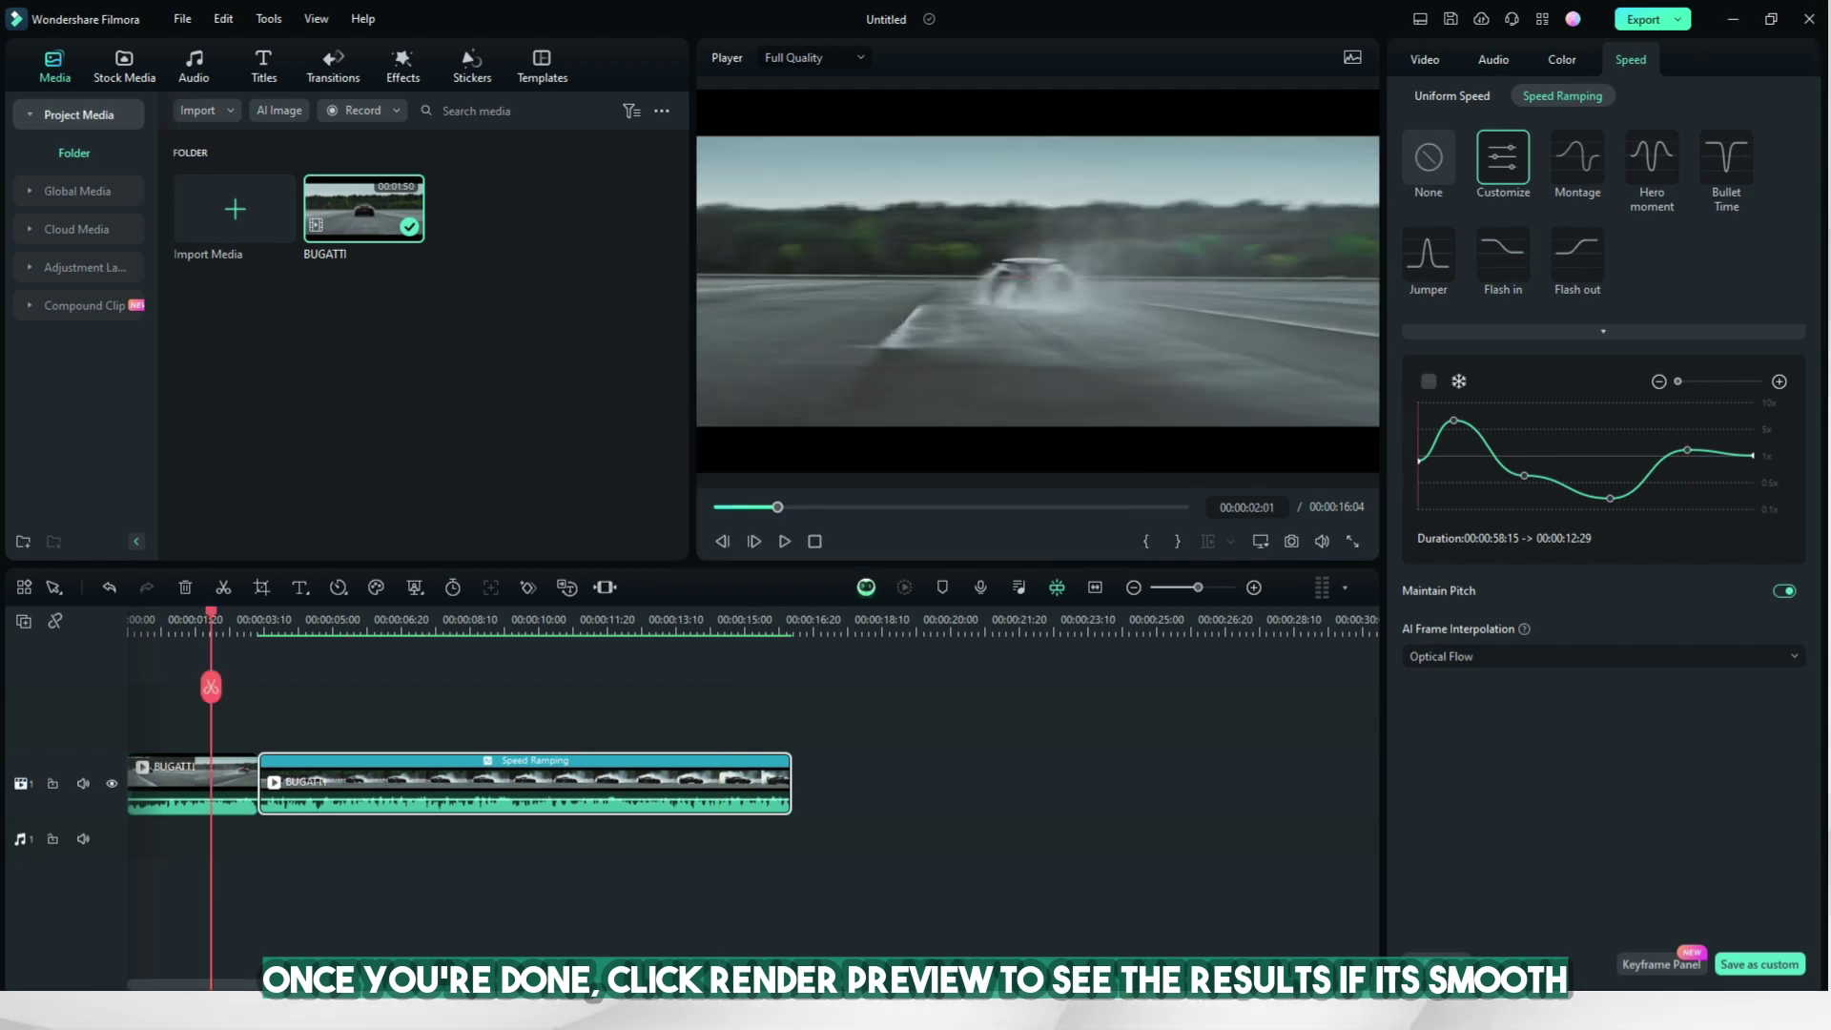
{"action": "key", "text": "Escape"}
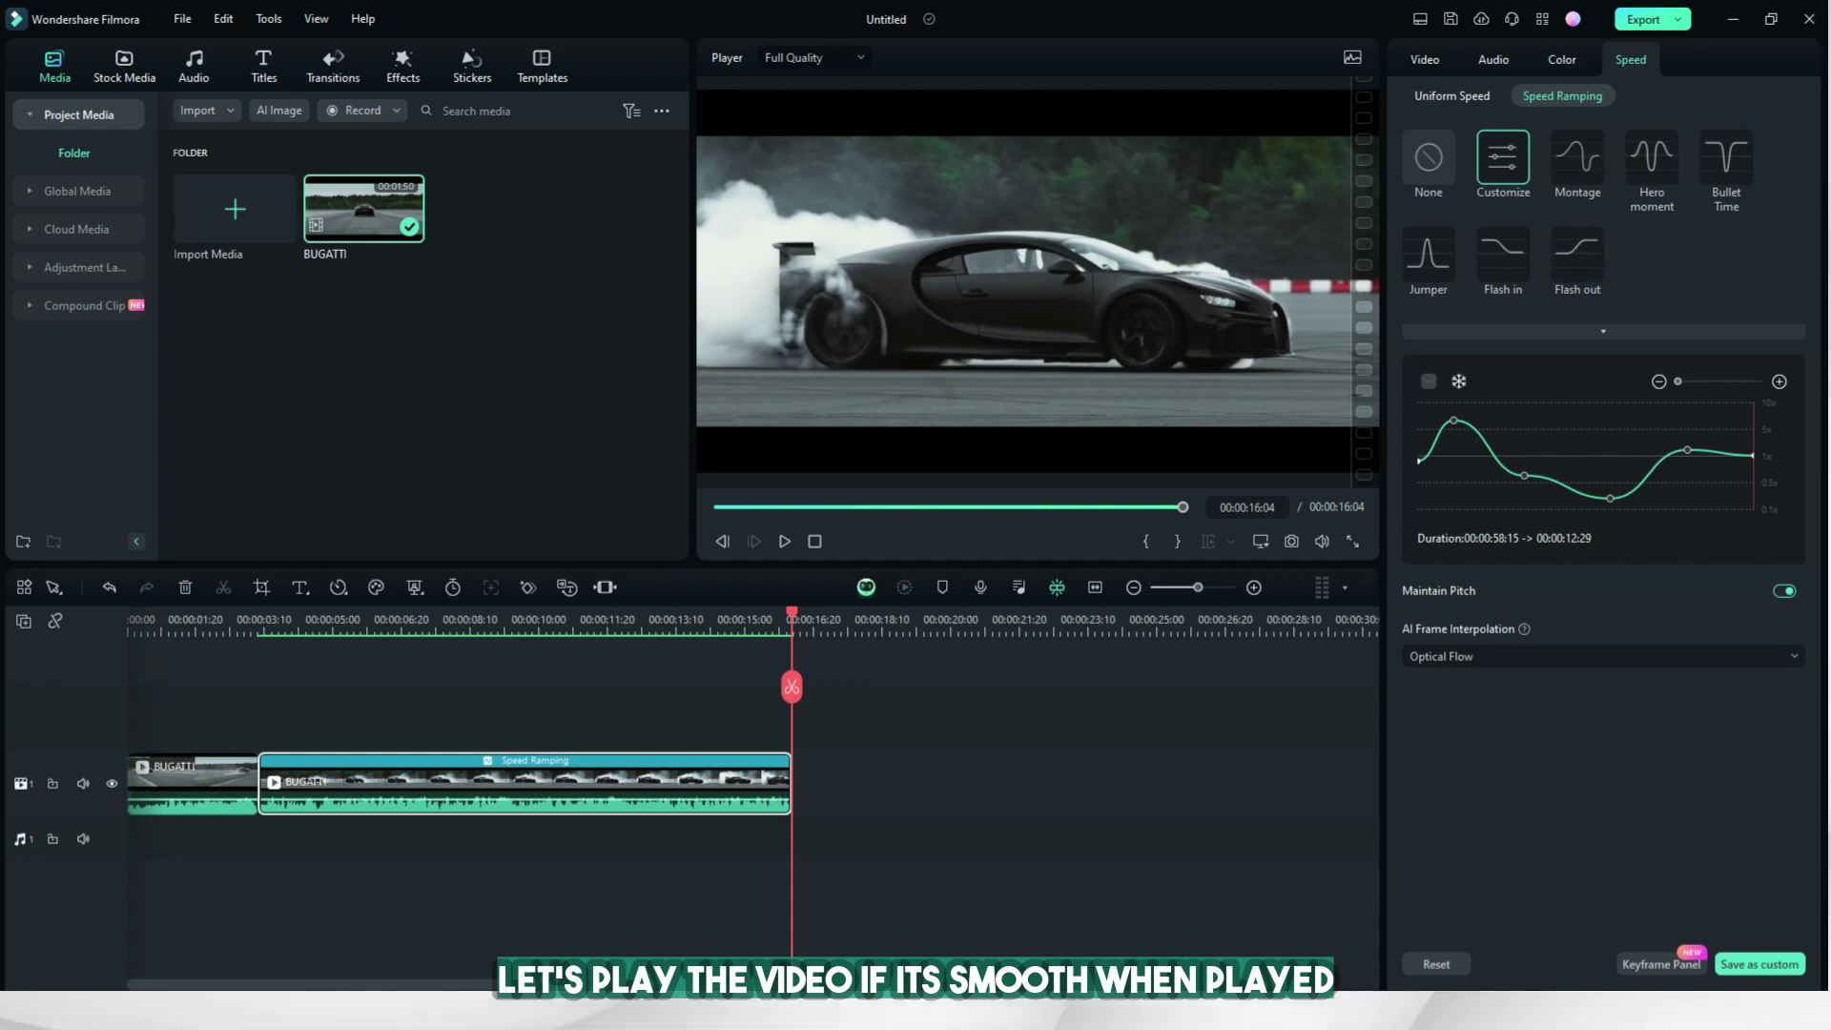
{"action": "left_click", "coordinate": [302, 620]}
Retune the late speed curve, replay it, and lower the final peak to about 3.1x.
{"action": "mouse_move", "coordinate": [1501, 468]}
{"action": "left_mouse_down"}
{"action": "mouse_move", "coordinate": [1602, 496]}
{"action": "mouse_move", "coordinate": [1582, 507]}
{"action": "left_mouse_up"}
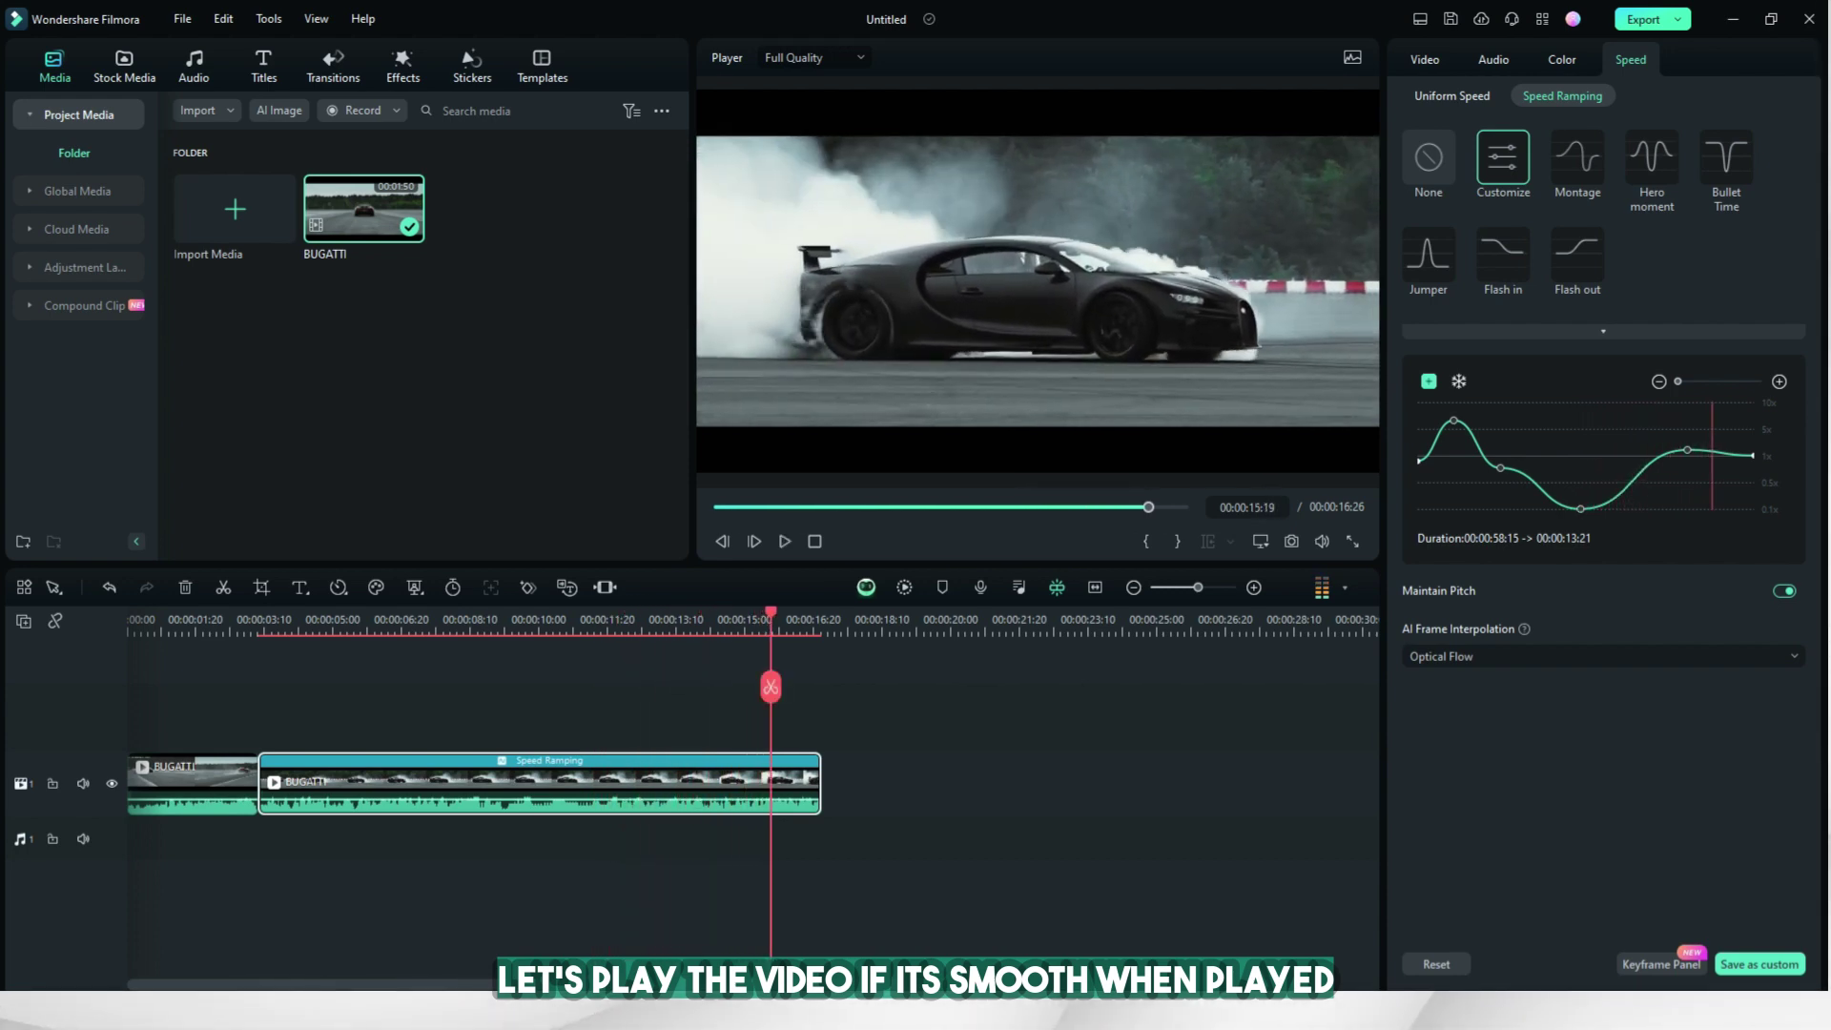
{"action": "left_click_drag", "start_coordinate": [1688, 451], "coordinate": [1666, 425]}
{"action": "key", "text": "space"}
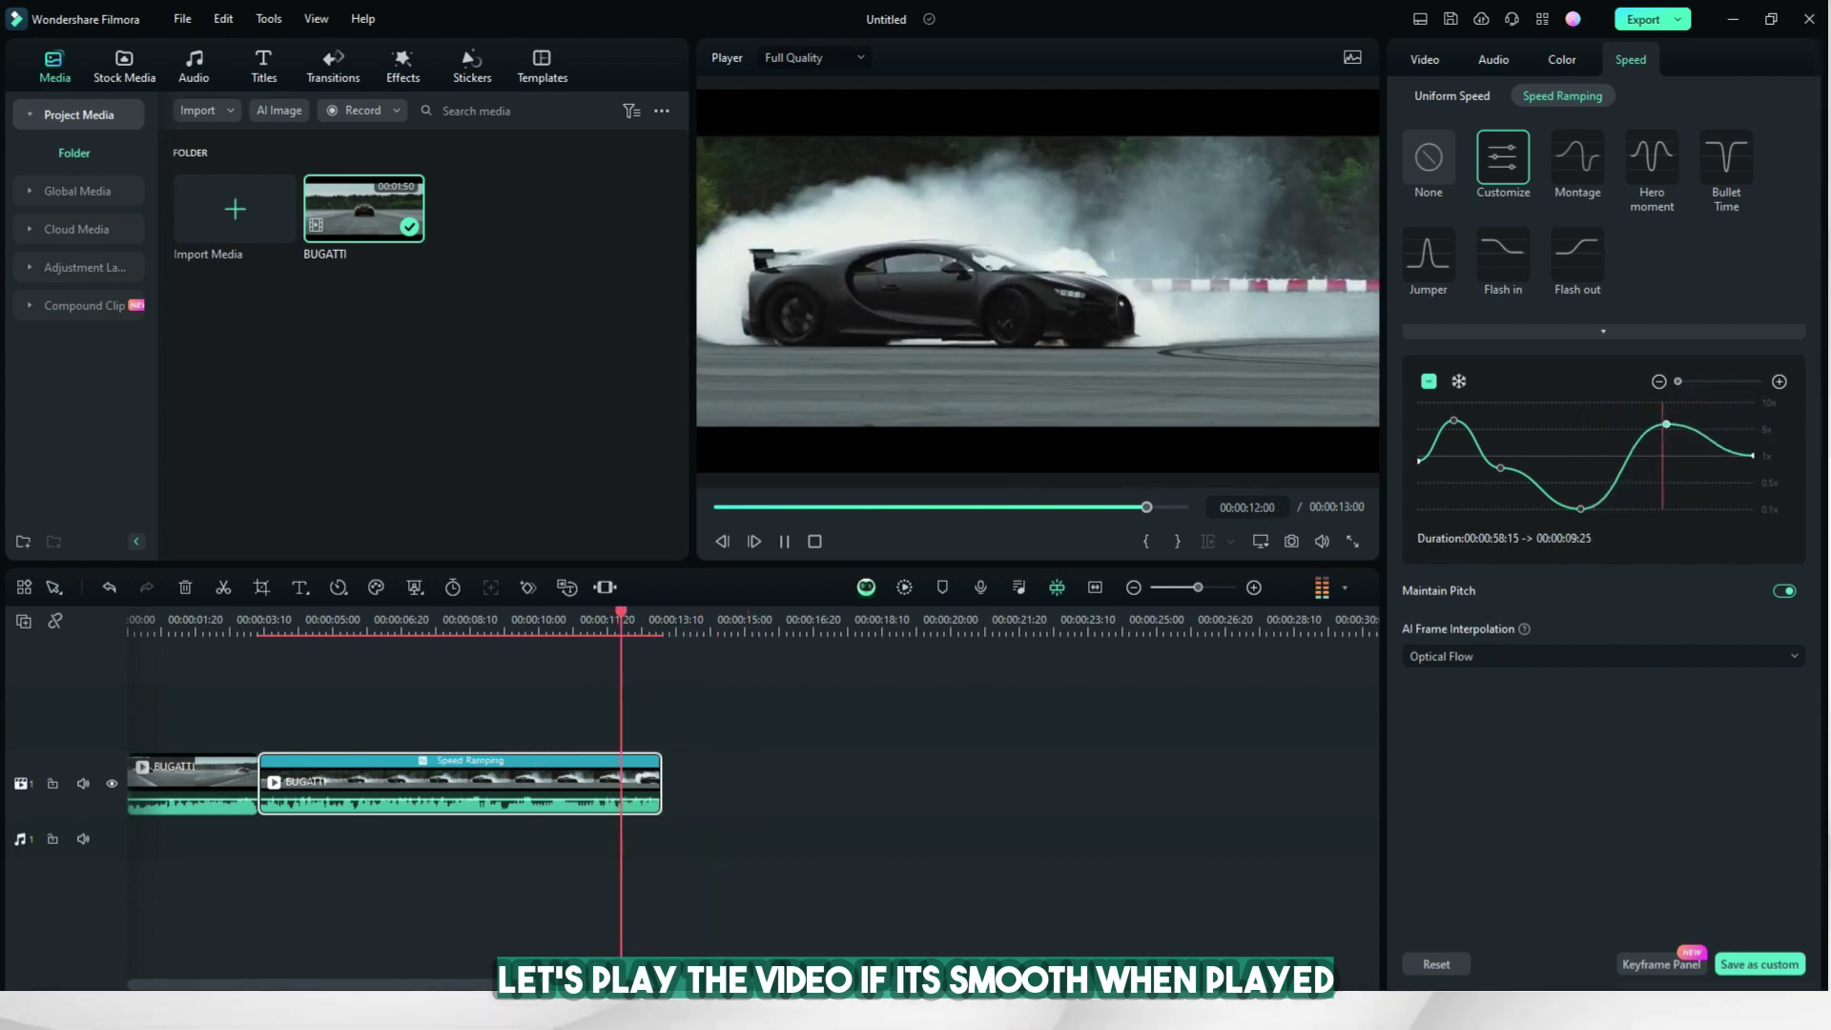
{"action": "left_click_drag", "start_coordinate": [1667, 424], "coordinate": [1665, 449]}
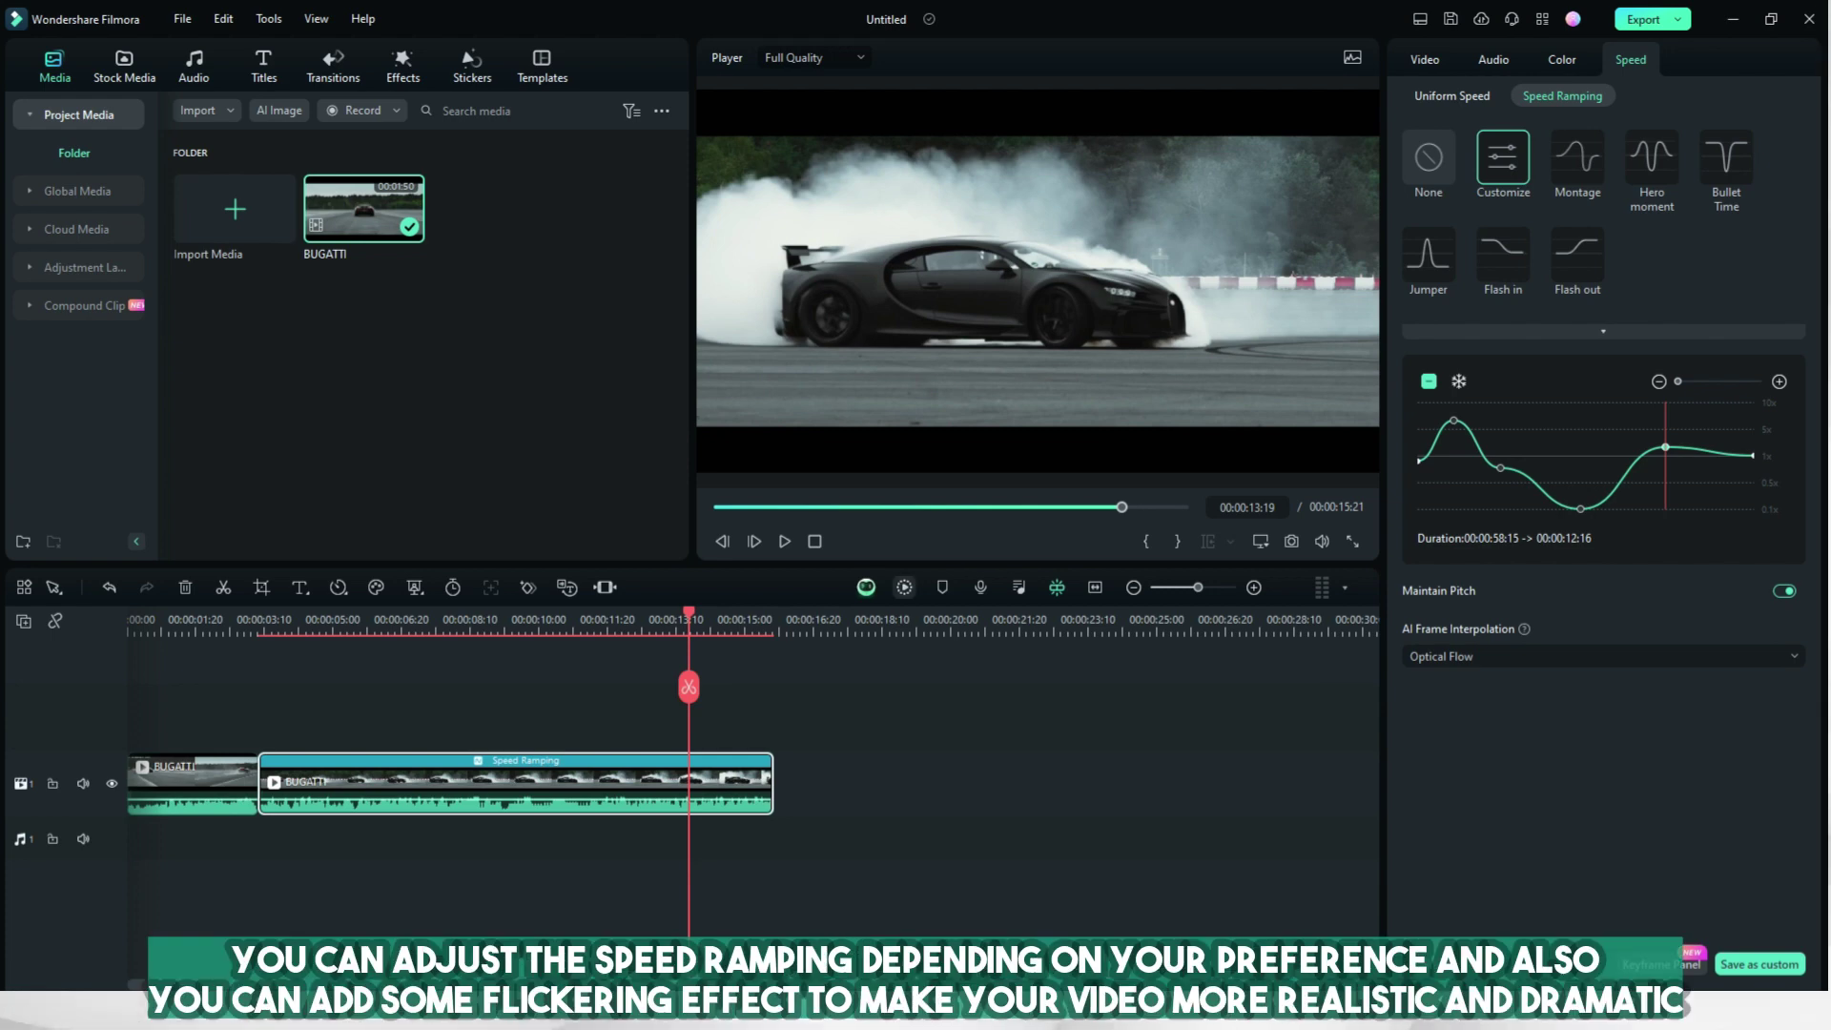
Render the preview and replay the ramped piece from near its start to 15:21.
{"action": "key", "text": "space"}
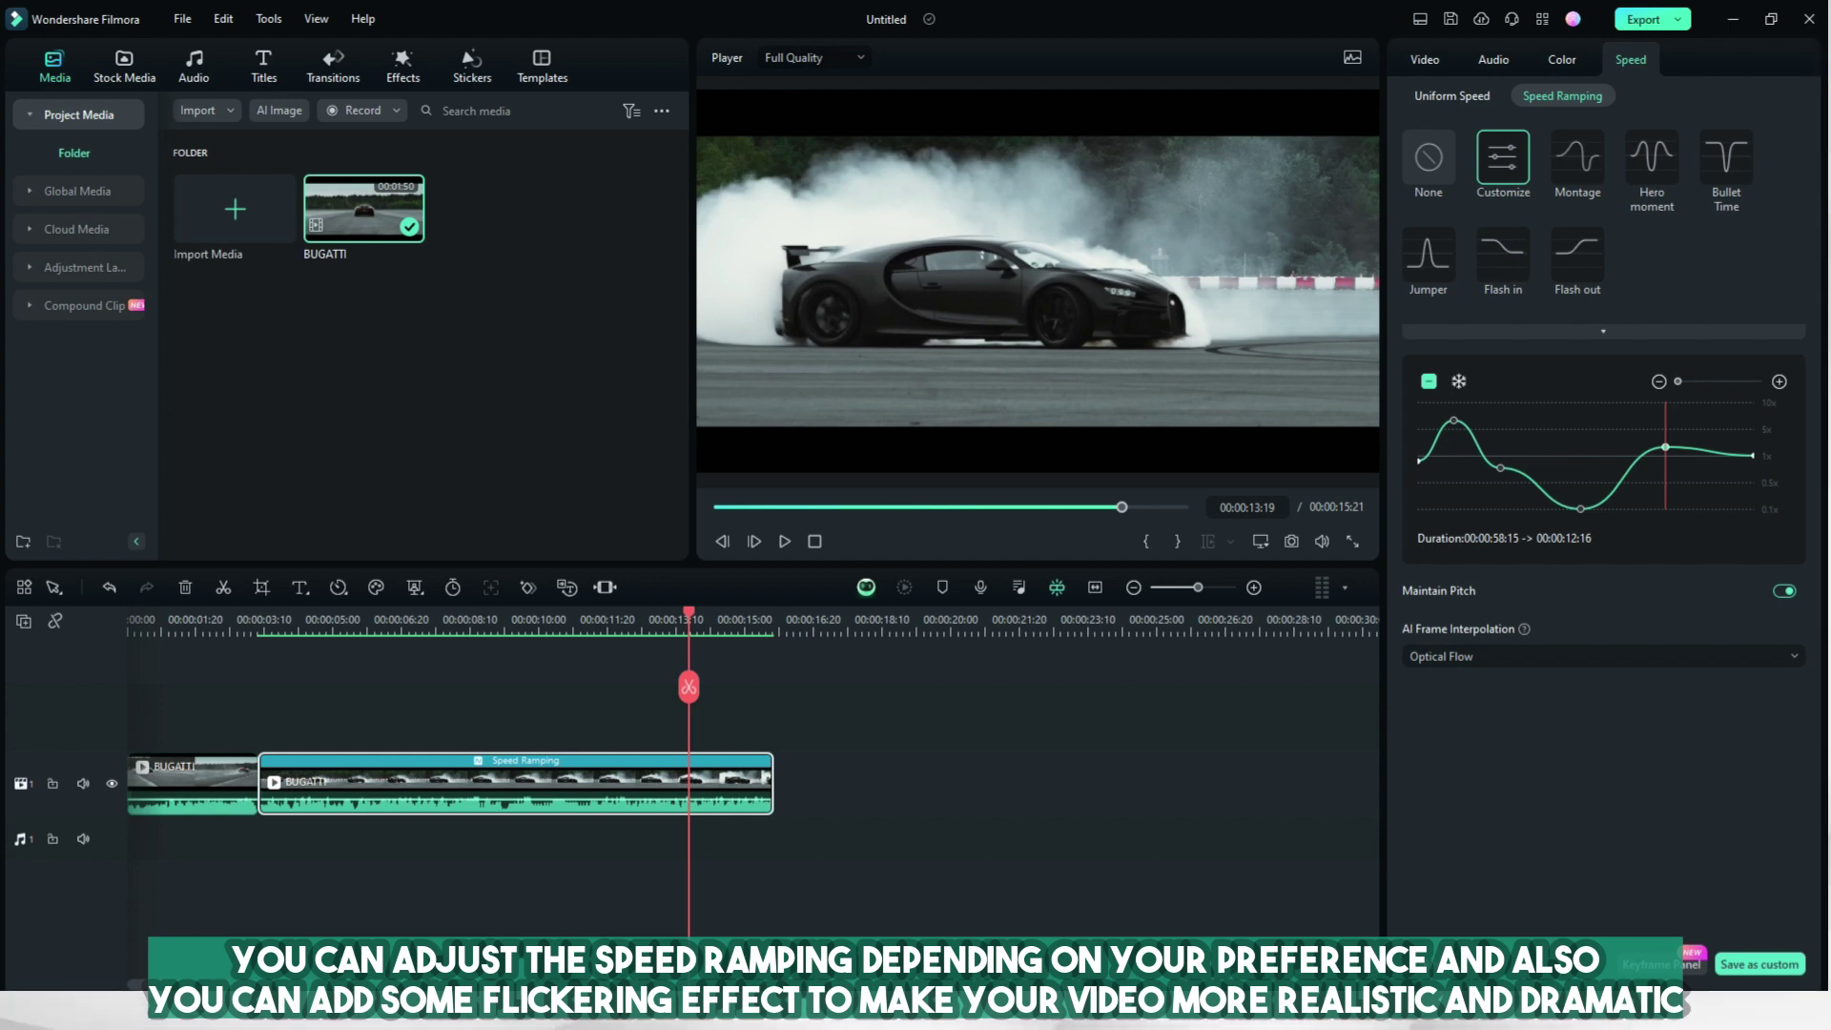
{"action": "left_click", "coordinate": [266, 620]}
{"action": "key", "text": "space"}
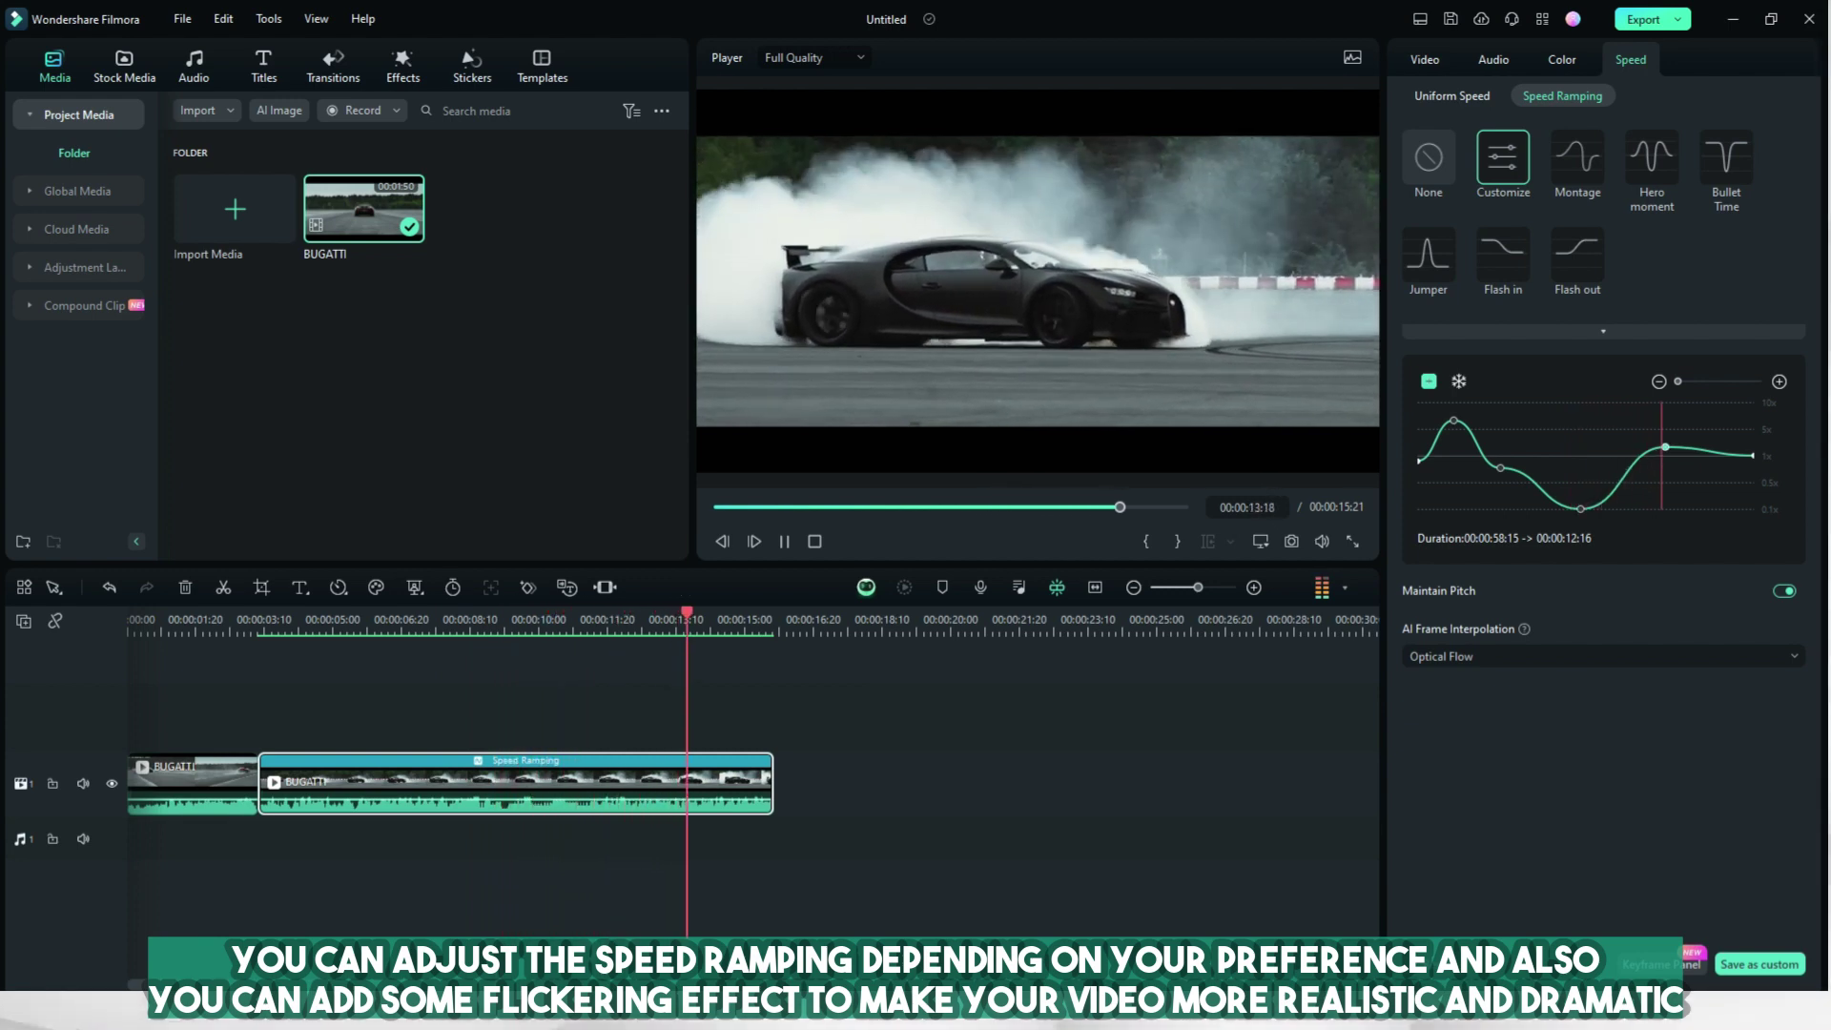
Stop playback at the clip's 15:21 end and deselect the clip in the empty timeline.
{"action": "left_click", "coordinate": [774, 686]}
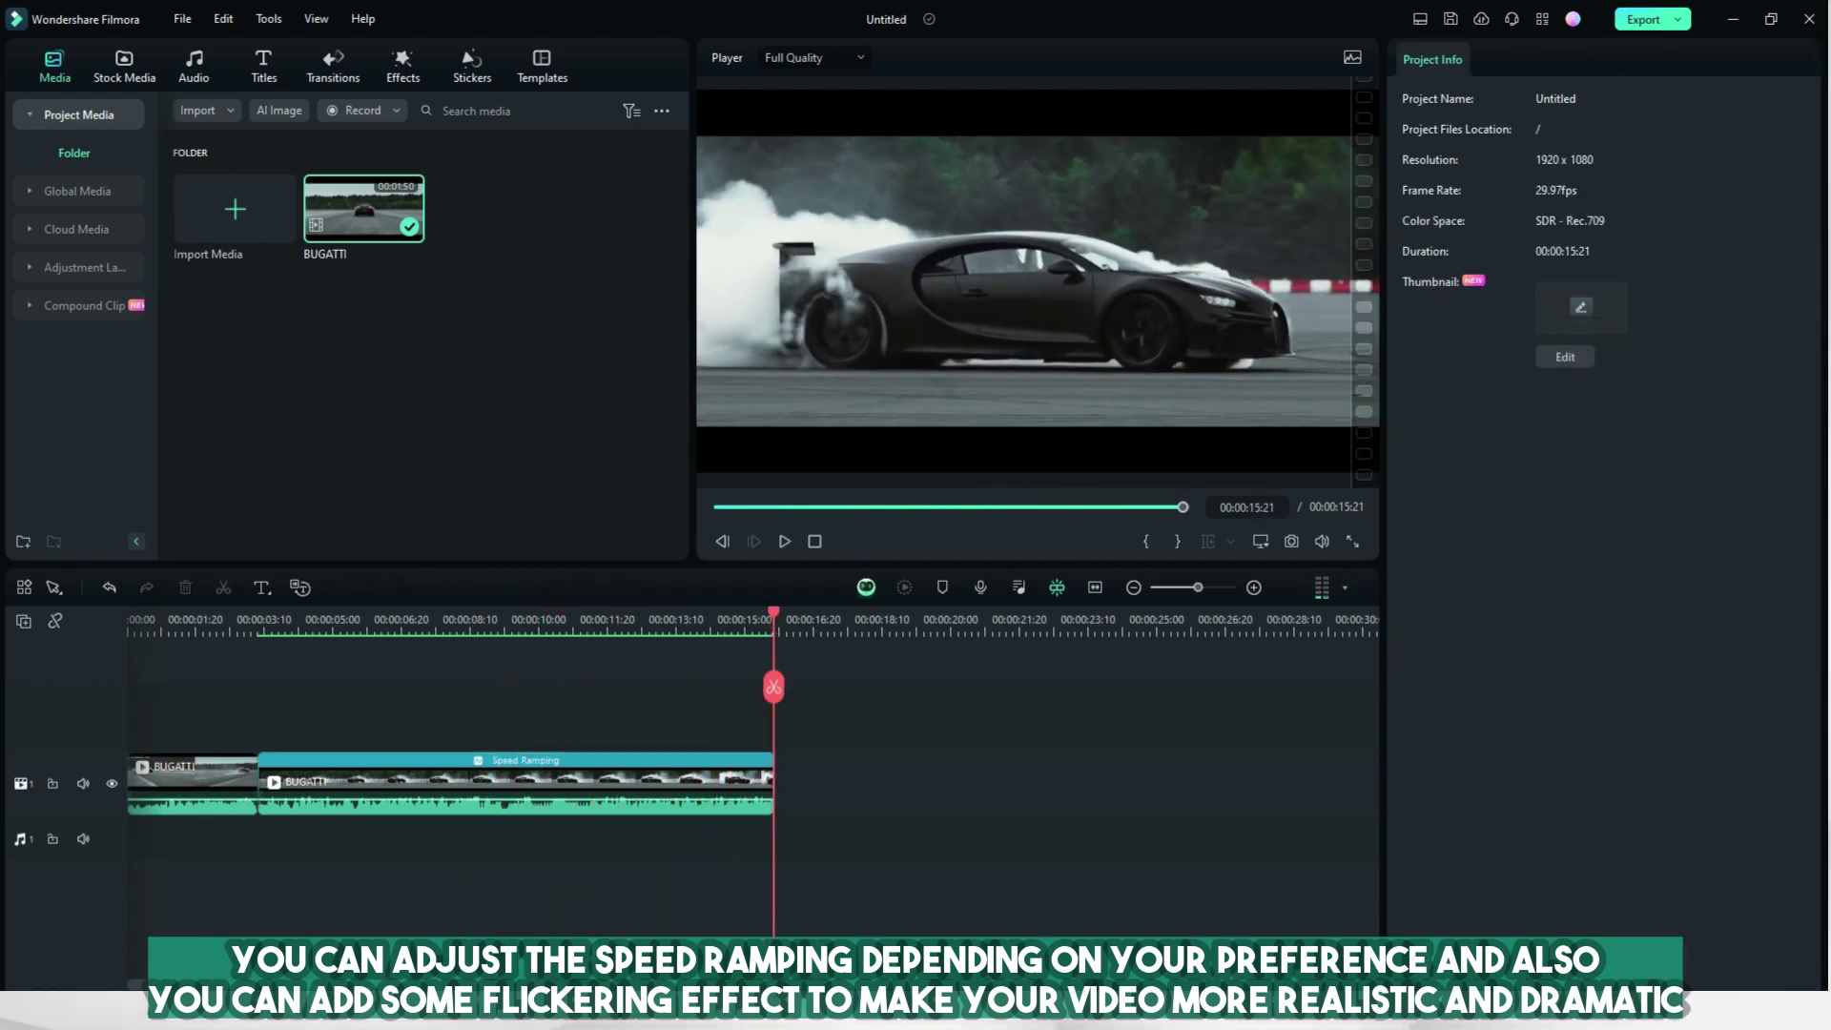